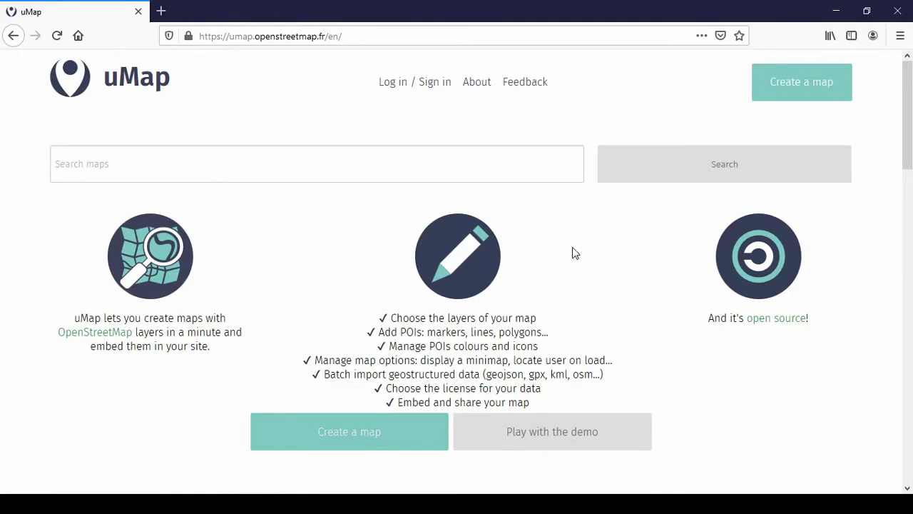
# Step: Sign in with OpenStreetMap as the provider and grant uMap access to read the user preferences
pyautogui.click(410, 87)
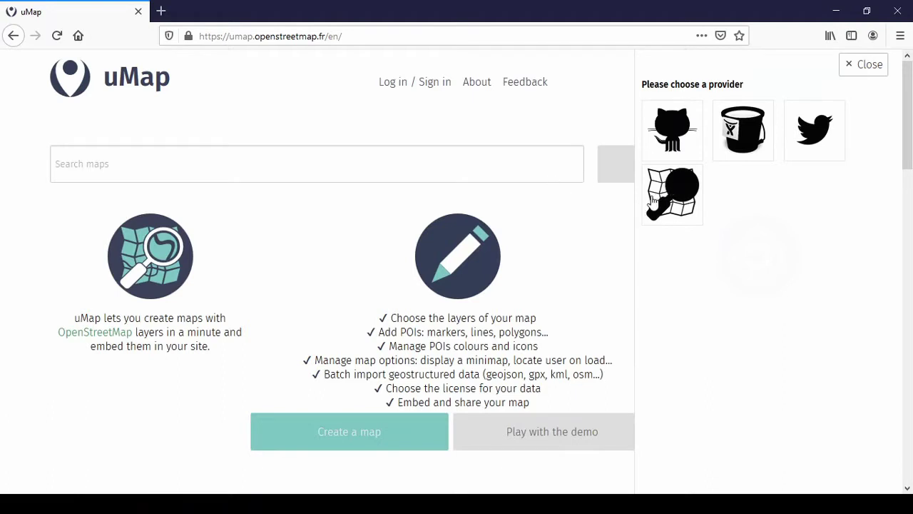
pyautogui.click(681, 192)
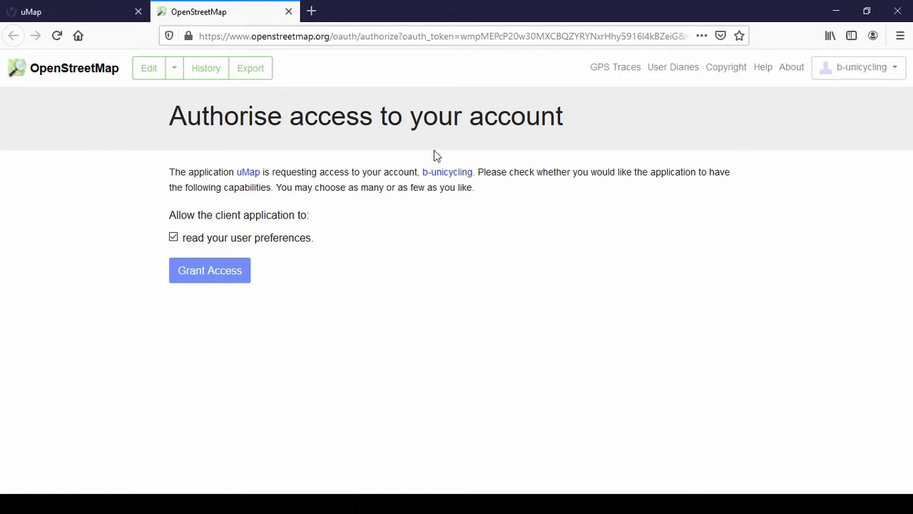
pyautogui.click(228, 278)
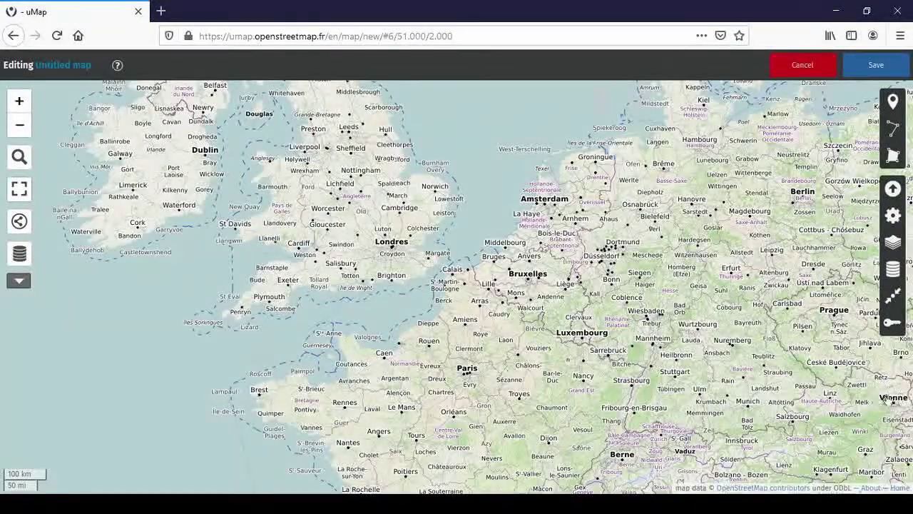
# Step: Change the new map's background to the OpenStreetMap layer
pyautogui.click(894, 243)
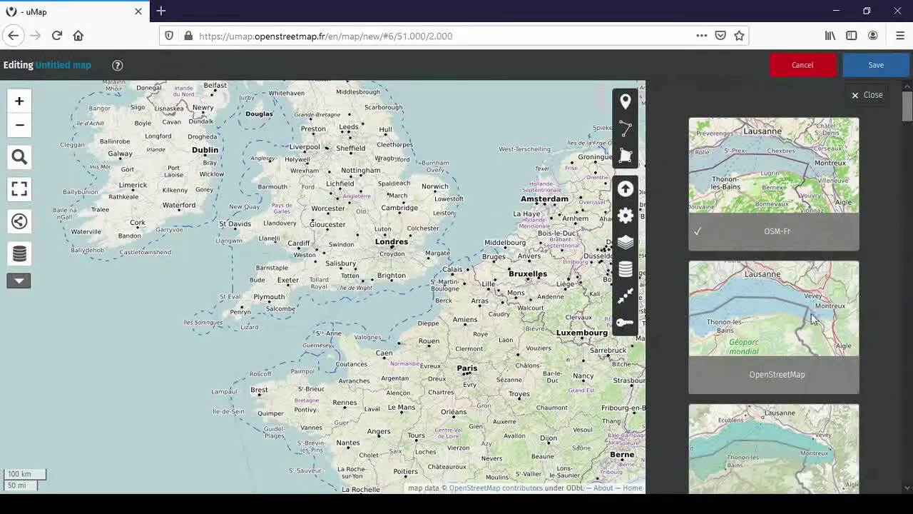
pyautogui.click(781, 376)
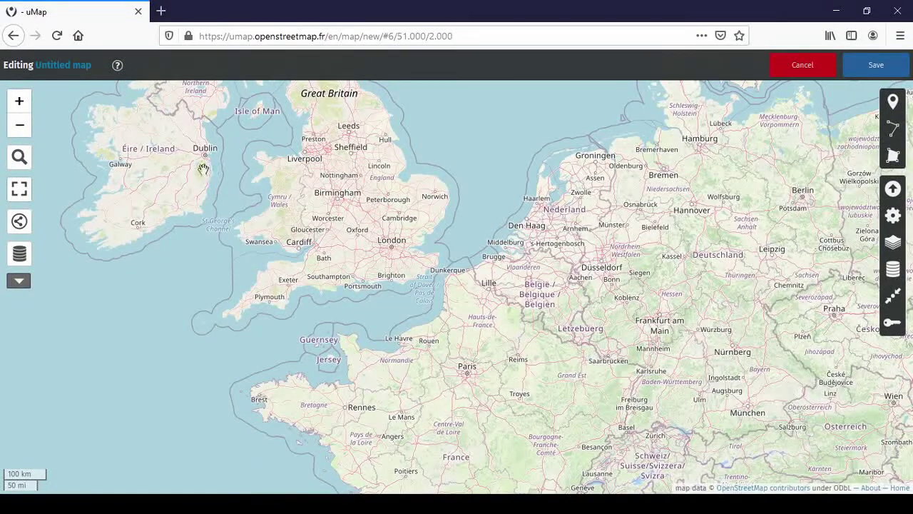
pyautogui.moveTo(203, 169); pyautogui.dragTo(491, 285)
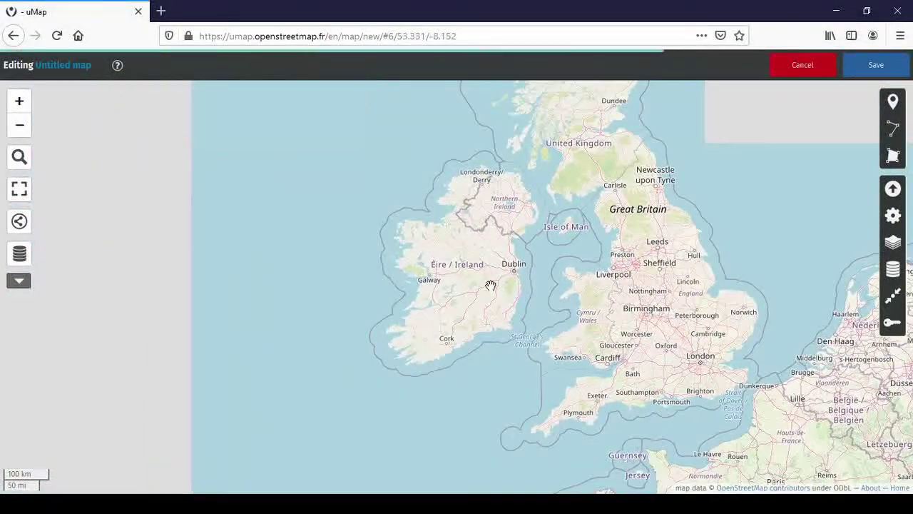
pyautogui.scroll(2, 475, 288)
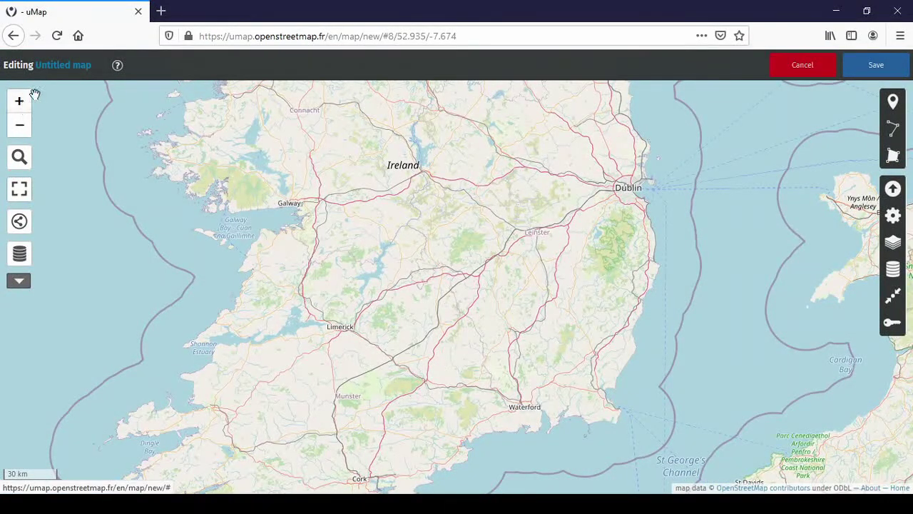
# Step: Examine the location search, the full-screen view and the additional map controls, including the iD and JOSM editor options
pyautogui.click(19, 158)
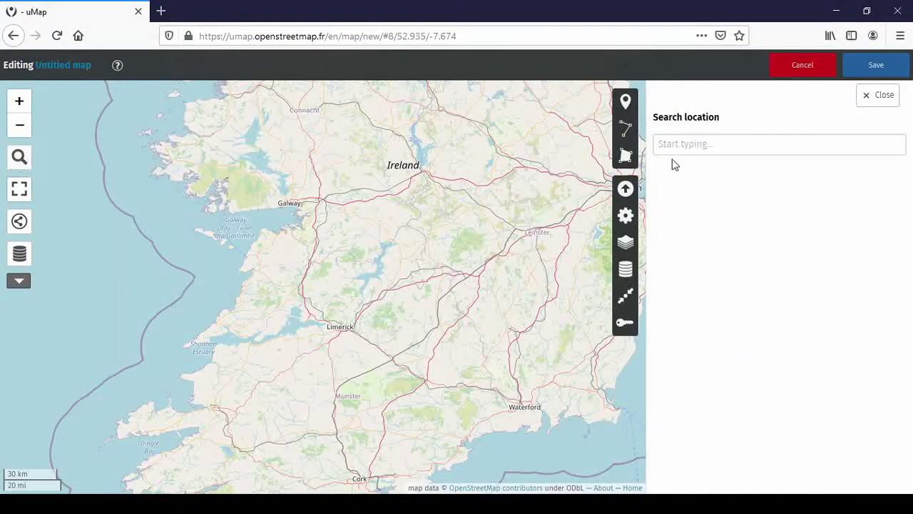
pyautogui.click(885, 96)
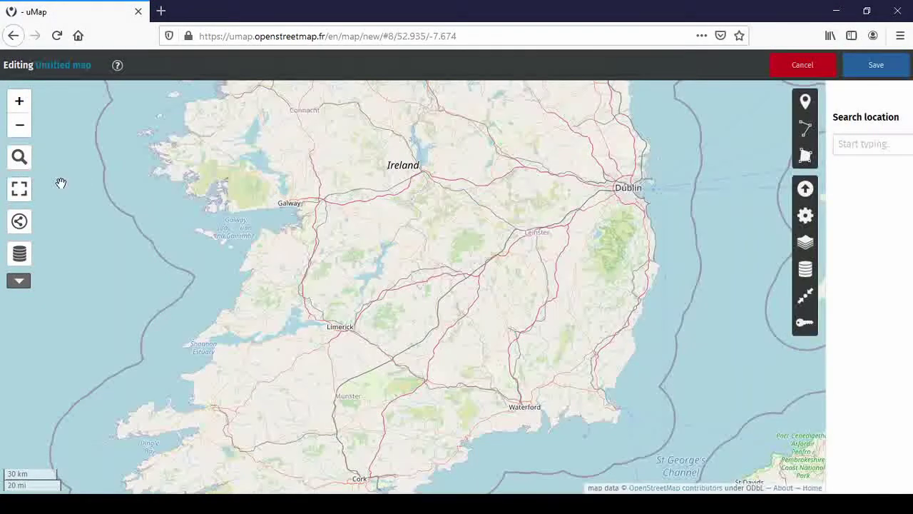
pyautogui.click(20, 191)
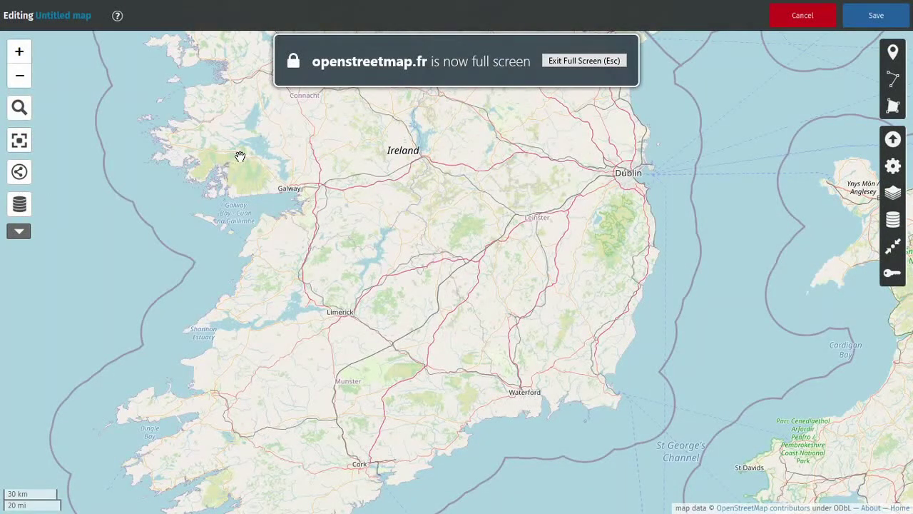
pyautogui.press('Escape')
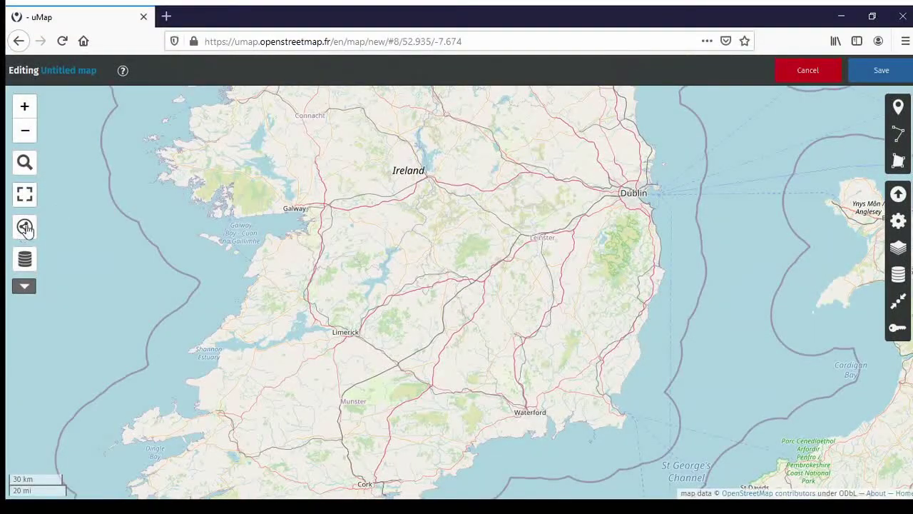
pyautogui.click(24, 287)
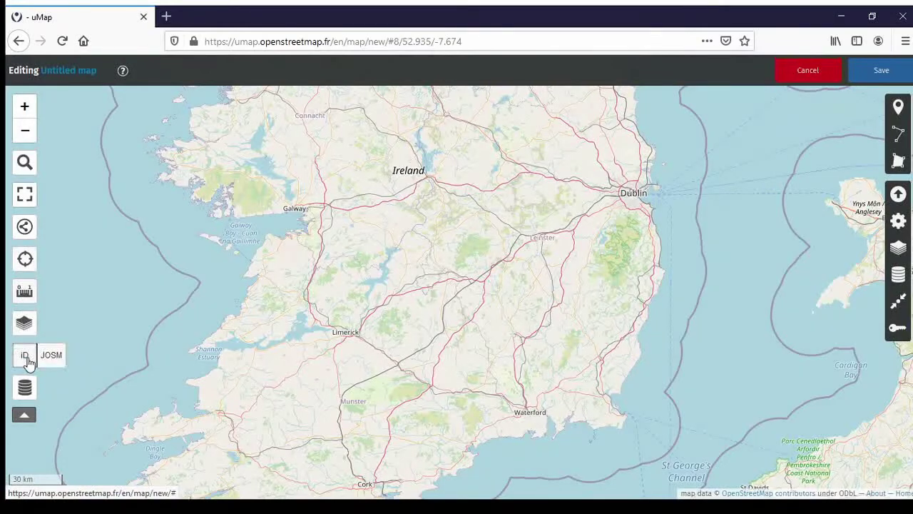
pyautogui.moveTo(26, 356)
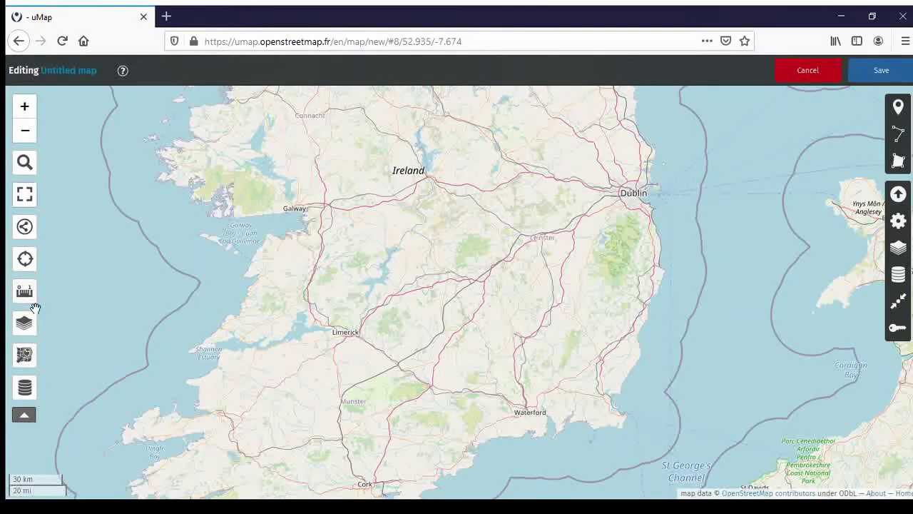
pyautogui.click(25, 416)
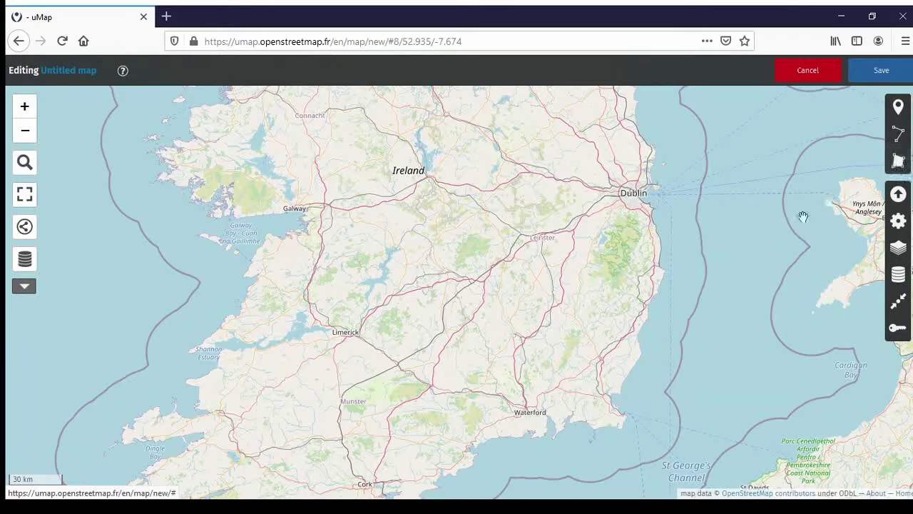
# Step: Place a marker in southeastern Ireland north of Waterford, named "1st marker" and described as "This is our first marker."
pyautogui.click(899, 108)
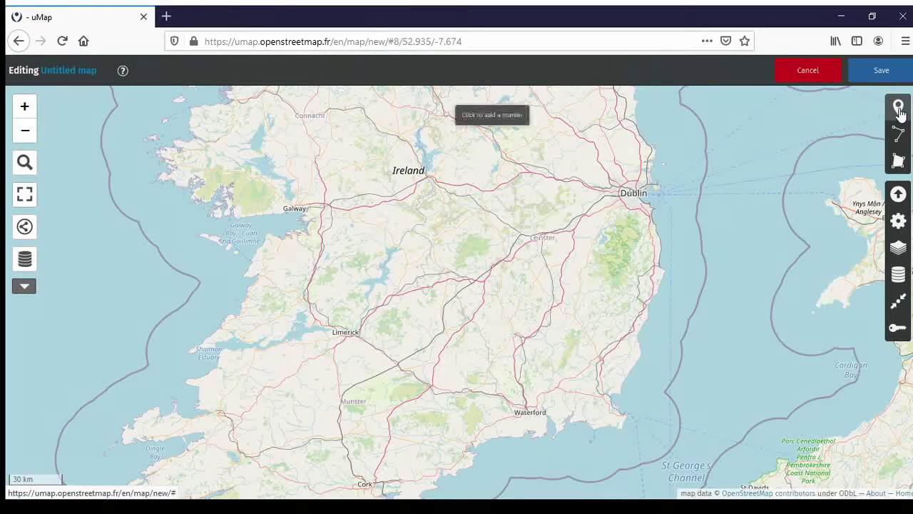
pyautogui.click(517, 308)
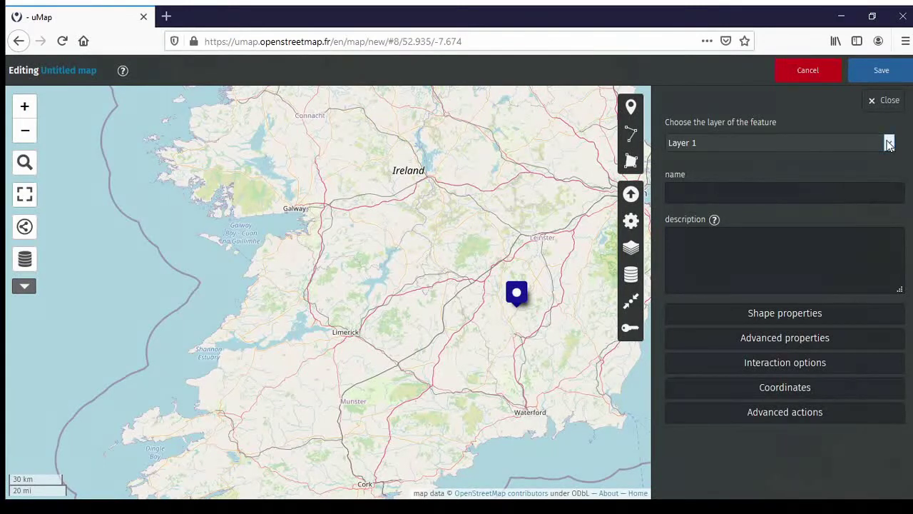
pyautogui.click(777, 194)
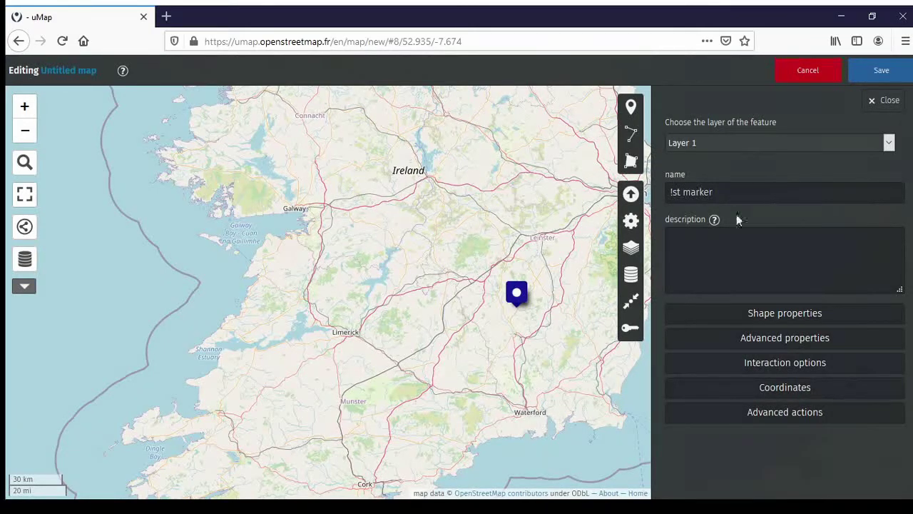
pyautogui.write('1')
pyautogui.write('This is our first')
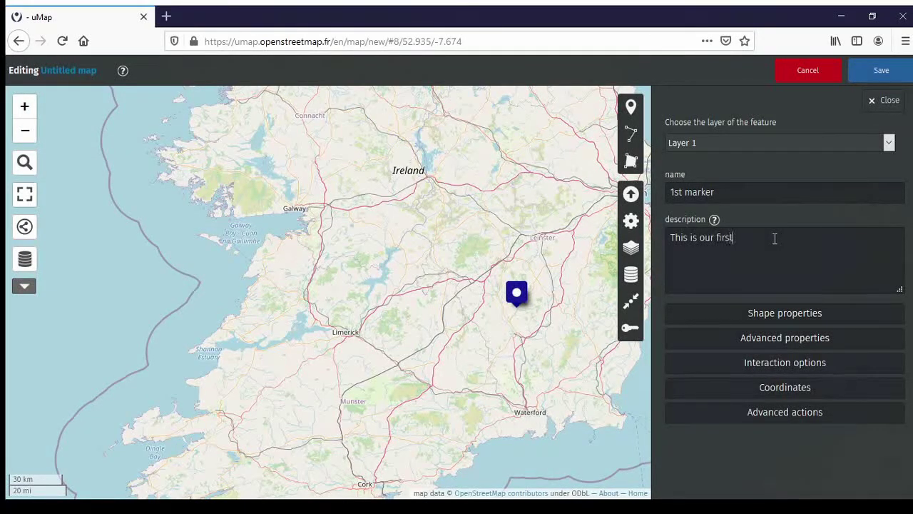
pyautogui.write(' marker.')
# Step: Set the marker's color to DeepSkyBlue in its shape properties
pyautogui.click(825, 315)
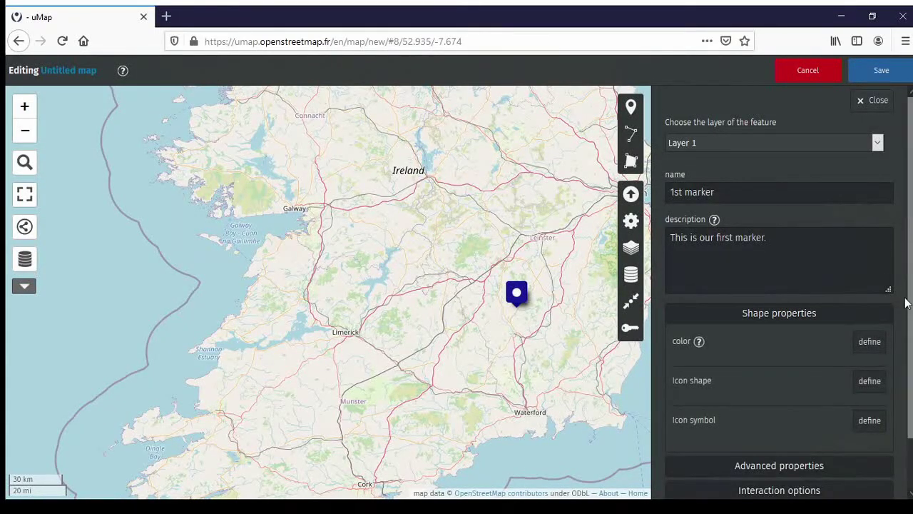
pyautogui.scroll(-2, 906, 299)
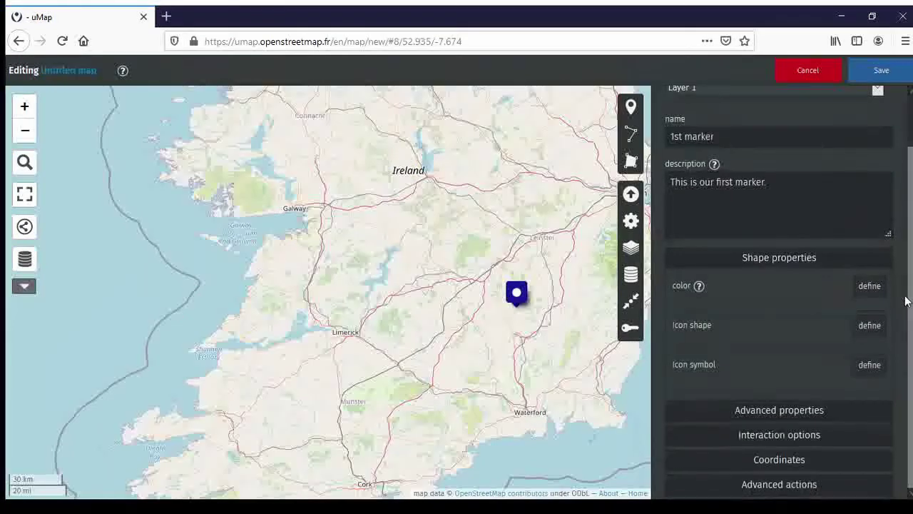
pyautogui.click(869, 286)
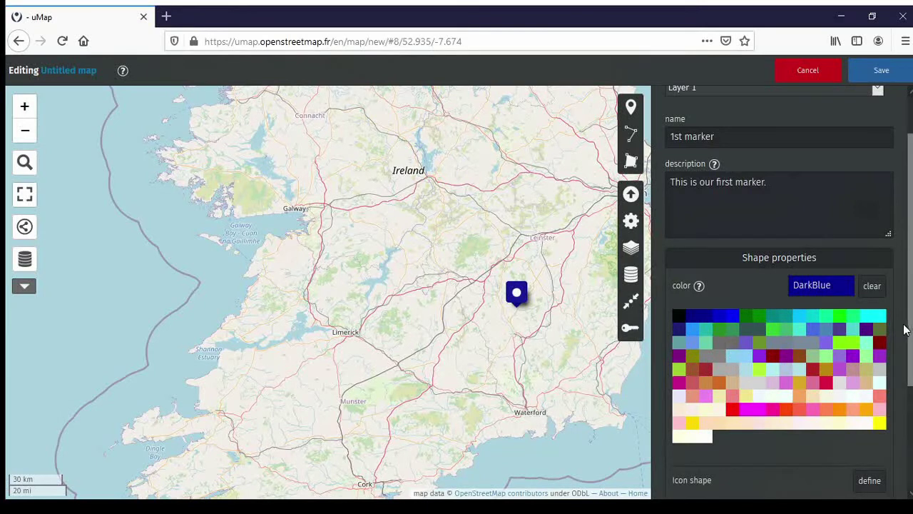
pyautogui.click(805, 321)
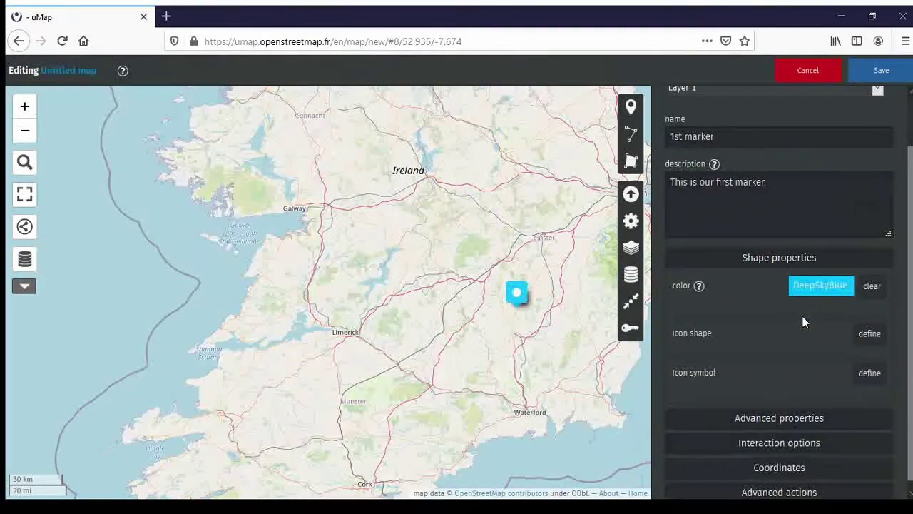
# Step: Replace the marker's named color with the hex code #FF0000
pyautogui.click(842, 285)
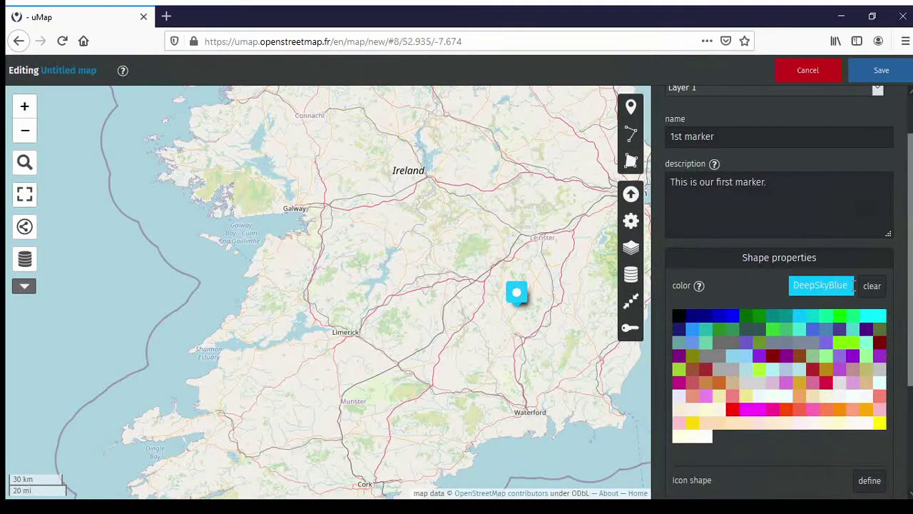
pyautogui.moveTo(850, 285); pyautogui.dragTo(772, 280)
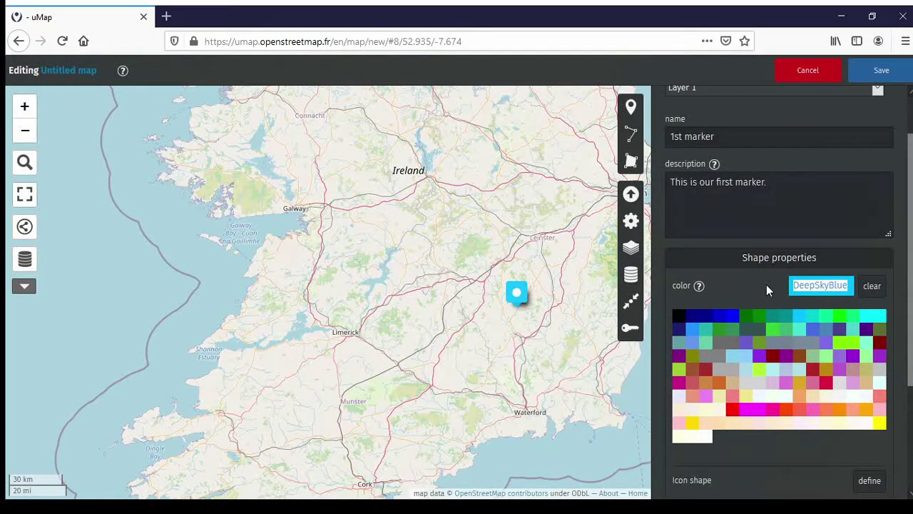
pyautogui.write('#')
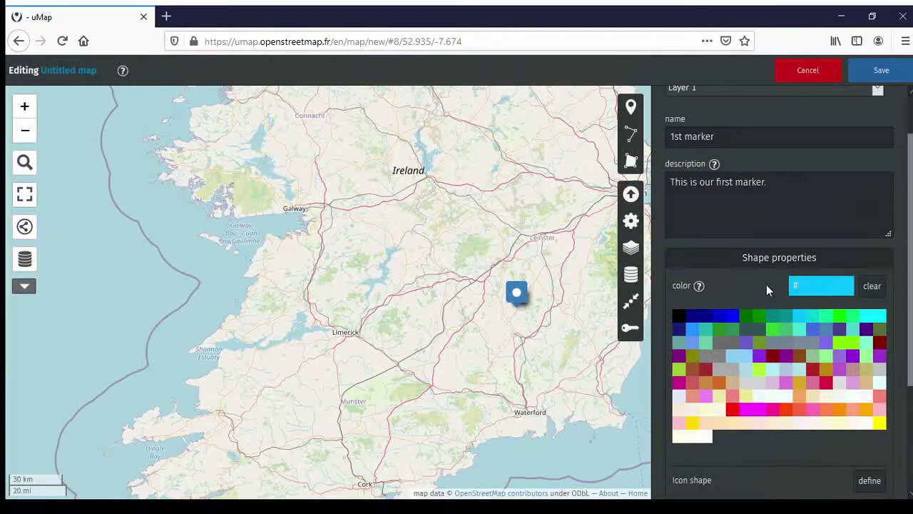
pyautogui.write('FF000')
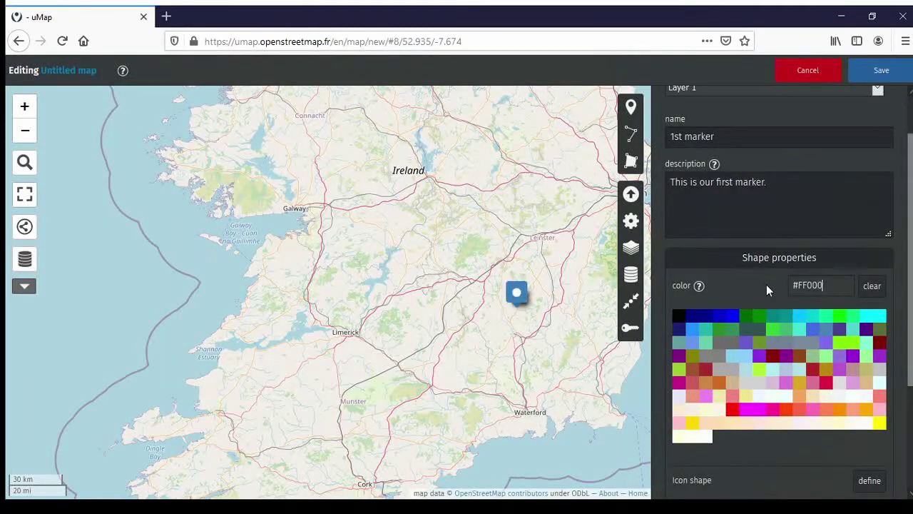
pyautogui.write('0')
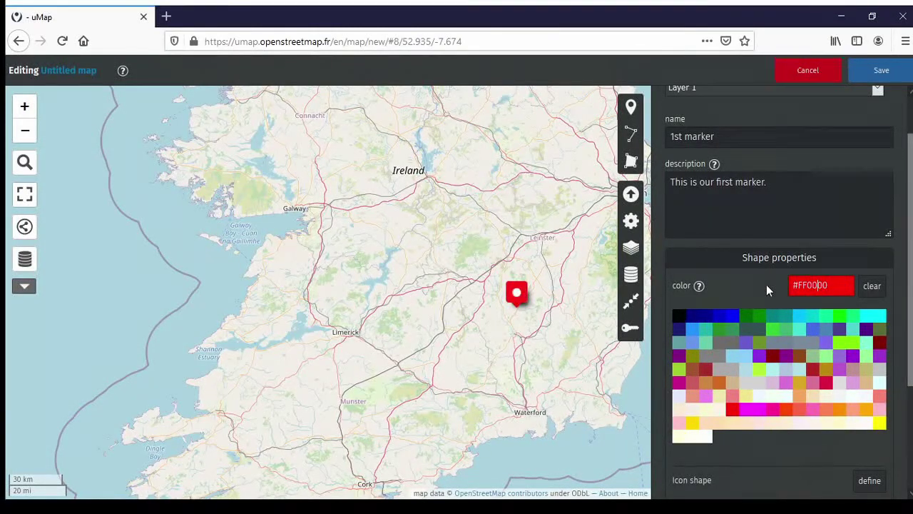
# Step: Edit the marker's color code to #FFFF00
pyautogui.press('Left')
pyautogui.press('Left')
pyautogui.hotkey('shift', 'Left')
pyautogui.hotkey('shift', 'Left')
pyautogui.write('FF')
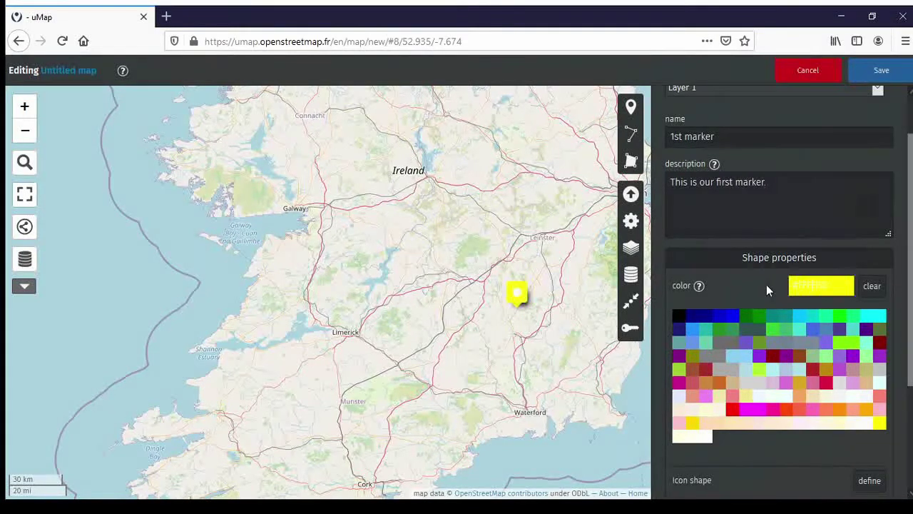
# Step: Edit the marker's color code to #00FF00
pyautogui.press('Left')
pyautogui.press('Left')
pyautogui.press('Left')
pyautogui.hotkey('shift', 'Left')
pyautogui.hotkey('shift', 'Left')
pyautogui.press('Right')
pyautogui.hotkey('shift', 'Right')
pyautogui.hotkey('shift', 'Right')
pyautogui.press('Right')
pyautogui.press('Left')
pyautogui.hotkey('shift', 'Left')
pyautogui.hotkey('shift', 'Left')
pyautogui.write('00')
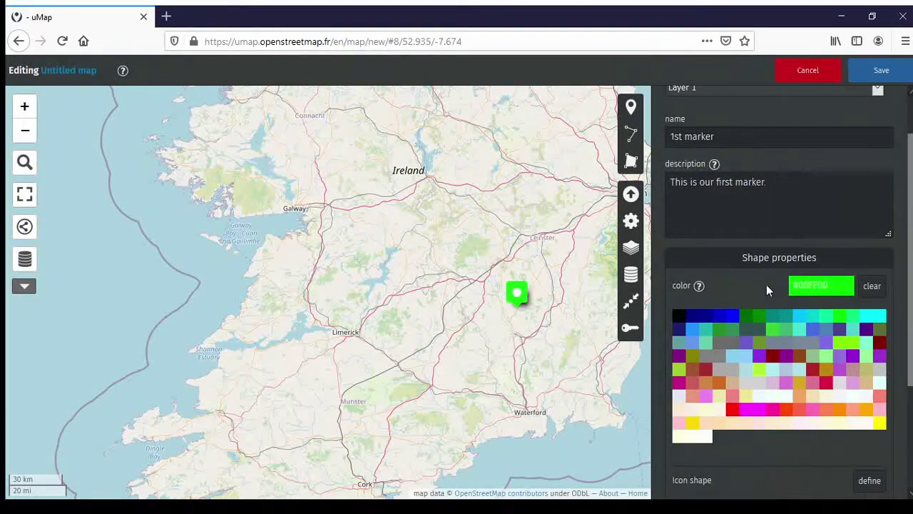
# Step: Edit the marker's color code to #0000FF and clear the custom color
pyautogui.hotkey('shift', 'Right')
pyautogui.hotkey('shift', 'Right')
pyautogui.press('Delete')
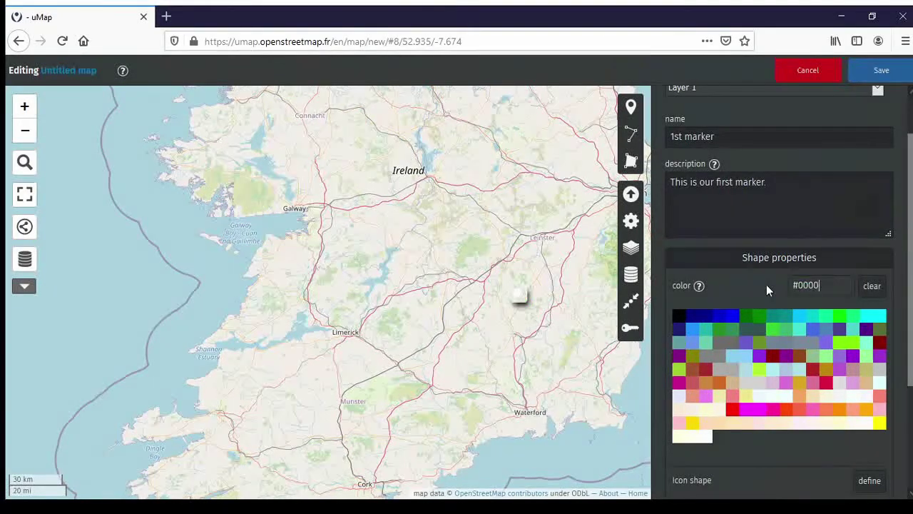
pyautogui.write('FF')
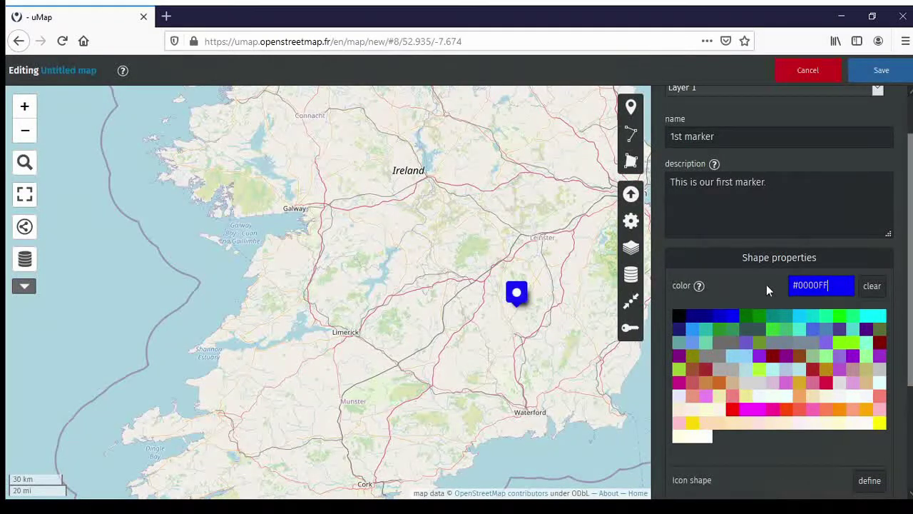
pyautogui.click(872, 286)
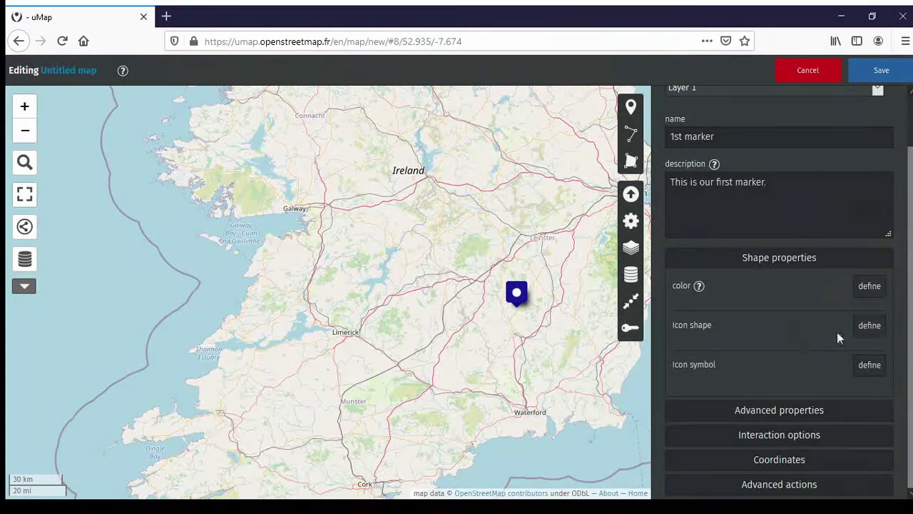
# Step: Define the marker's icon shape as Default and set its icon symbol to the black airplane
pyautogui.click(869, 325)
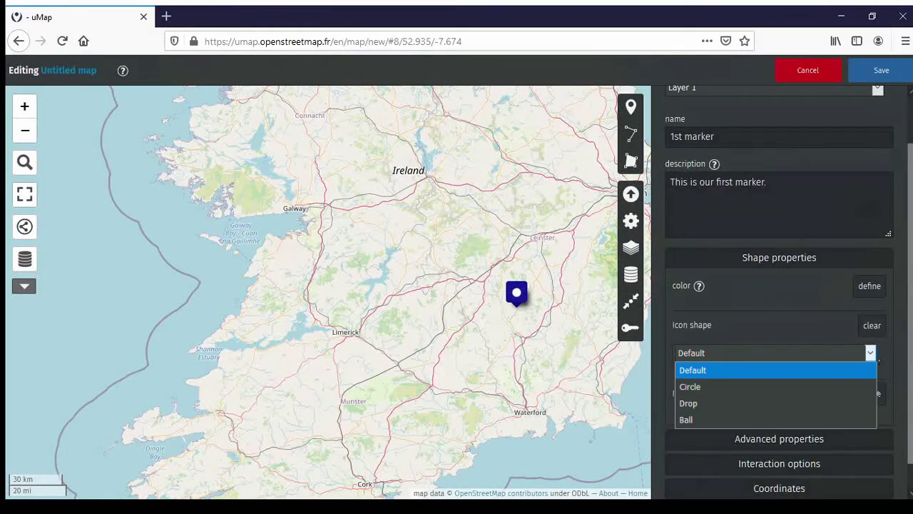
pyautogui.scroll(-1, 895, 355)
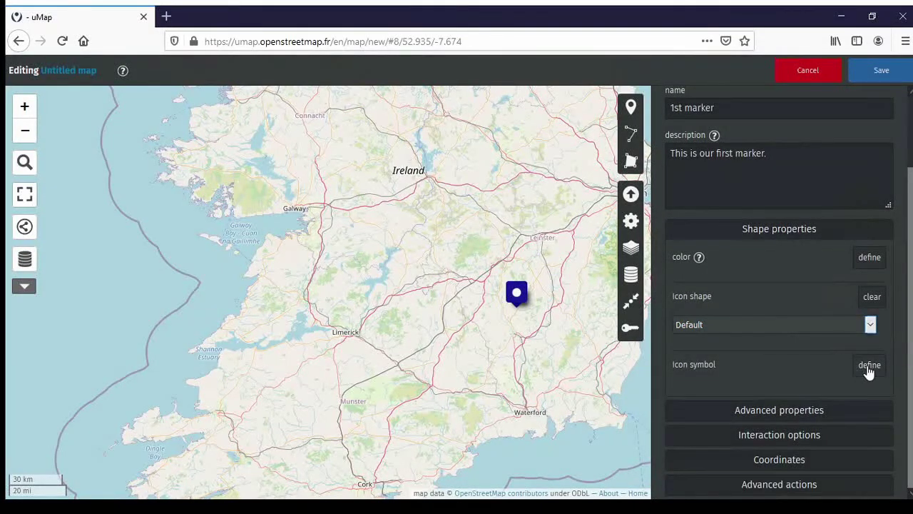
pyautogui.click(865, 366)
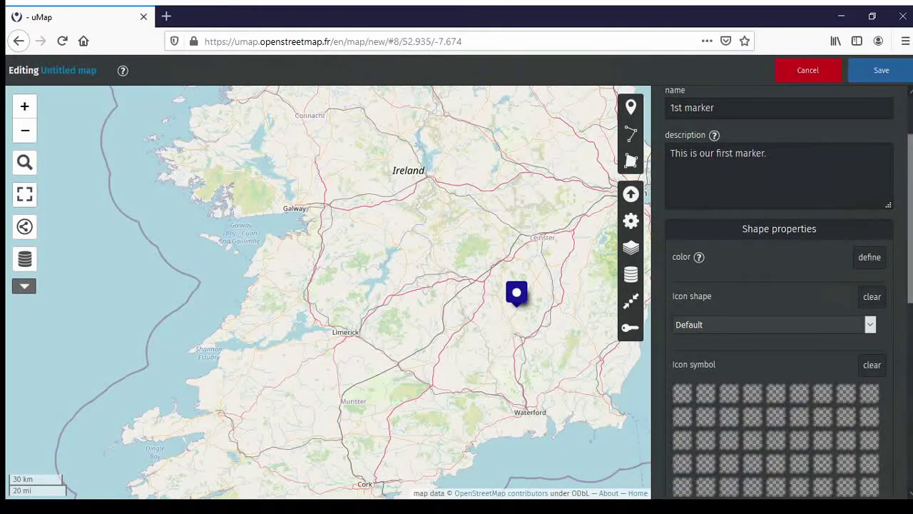
pyautogui.scroll(-5, 911, 329)
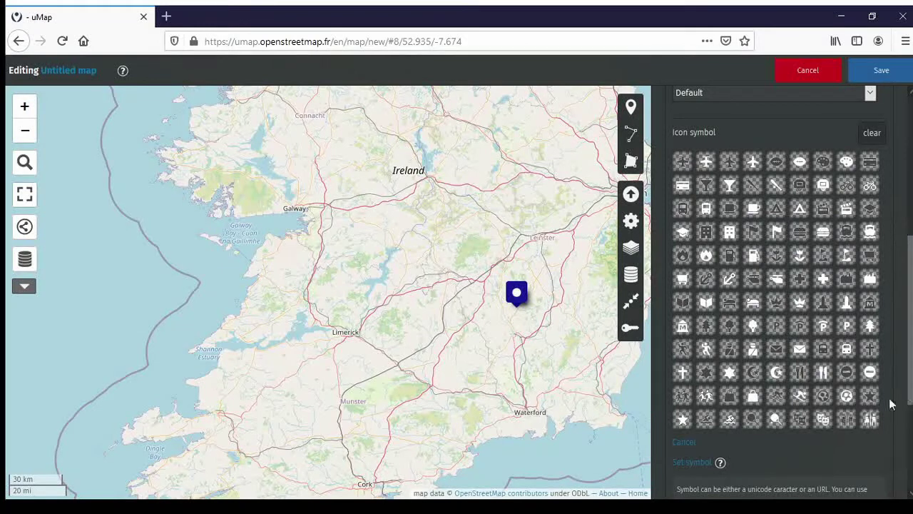
pyautogui.click(682, 164)
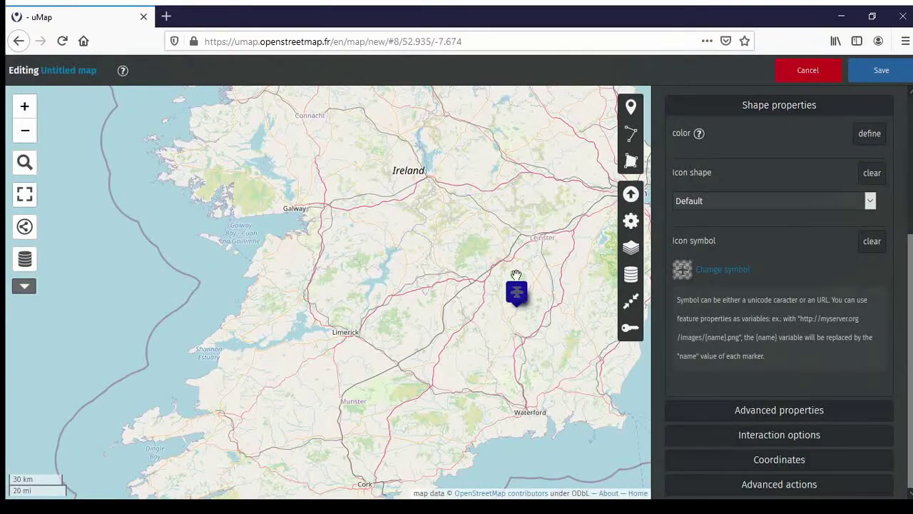
# Step: Try the white airplane symbol on the marker and switch back to the black airplane
pyautogui.click(711, 273)
pyautogui.click(711, 275)
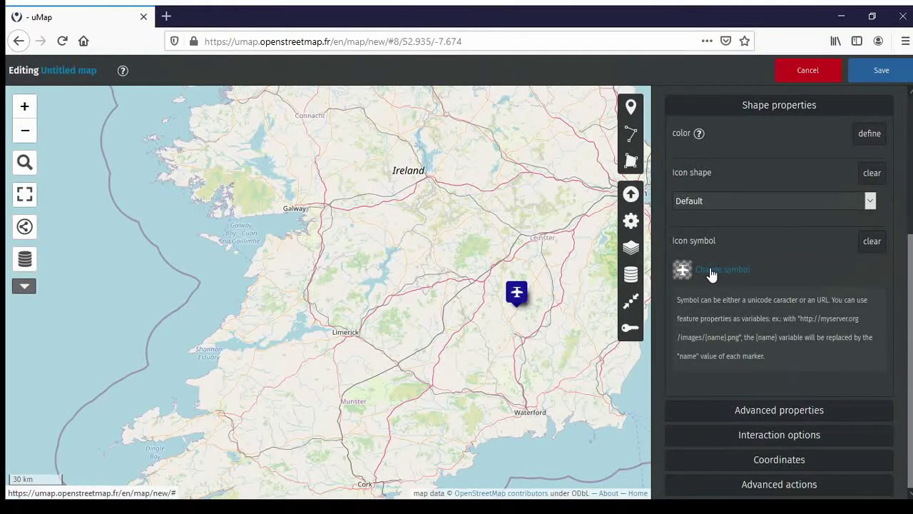
pyautogui.click(685, 275)
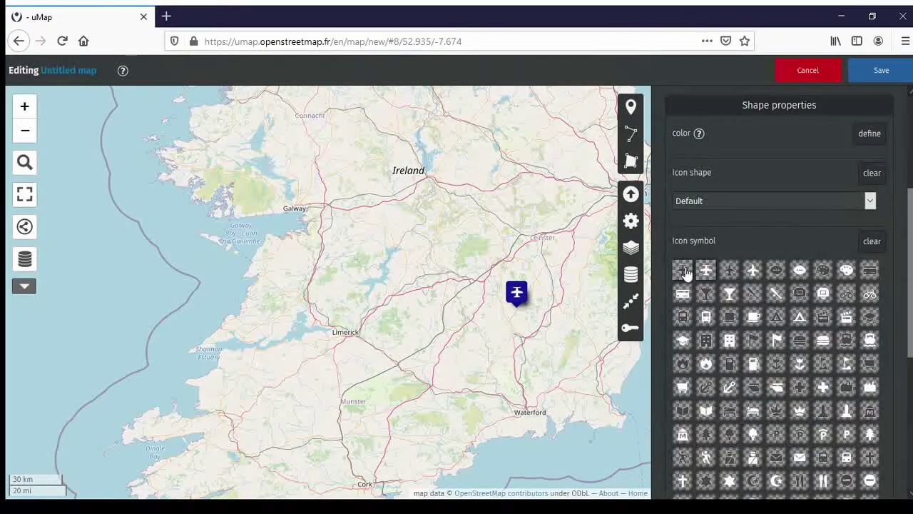
pyautogui.click(683, 271)
# Step: Try white as the marker's color behind the black airplane and clear the custom color
pyautogui.click(870, 135)
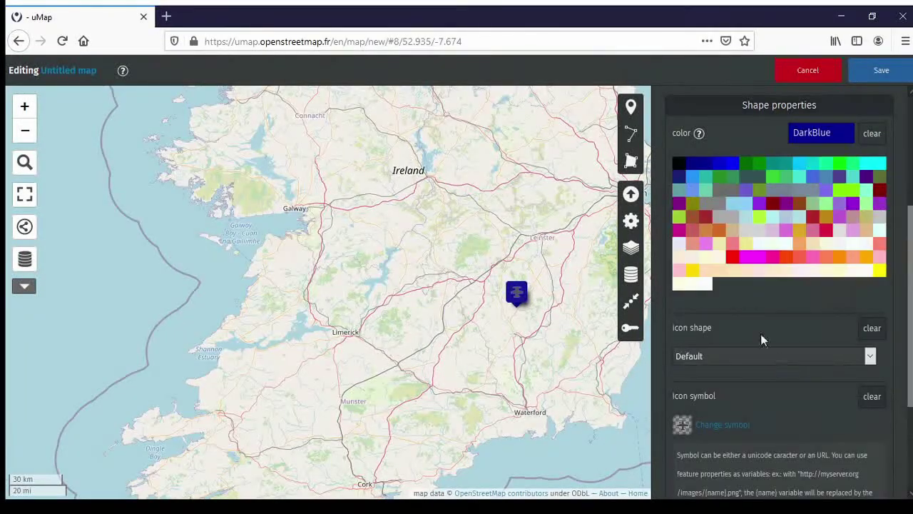
pyautogui.click(703, 285)
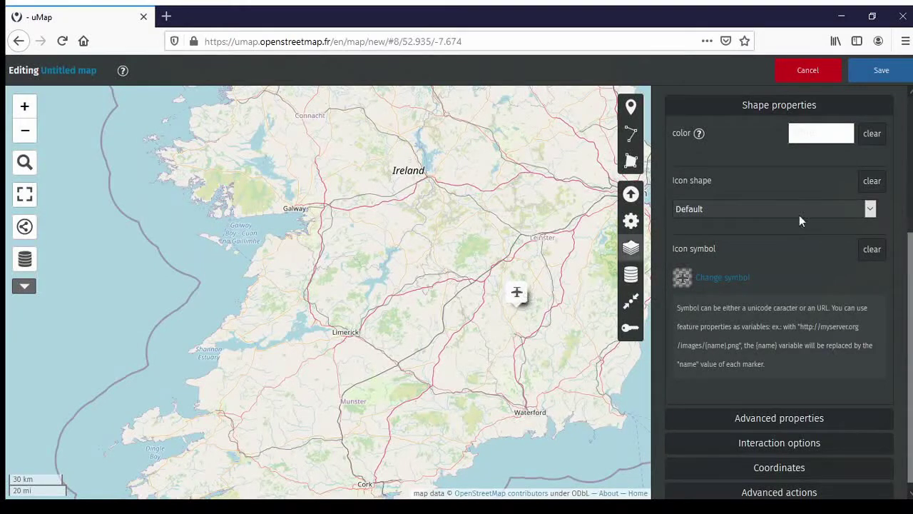
pyautogui.click(872, 134)
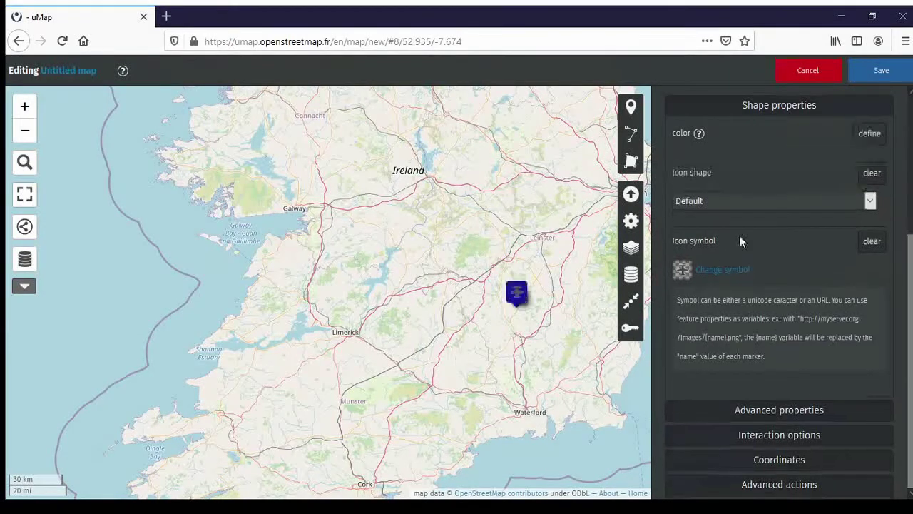
# Step: Change the marker's icon symbol to the white airplane
pyautogui.click(687, 276)
pyautogui.click(706, 269)
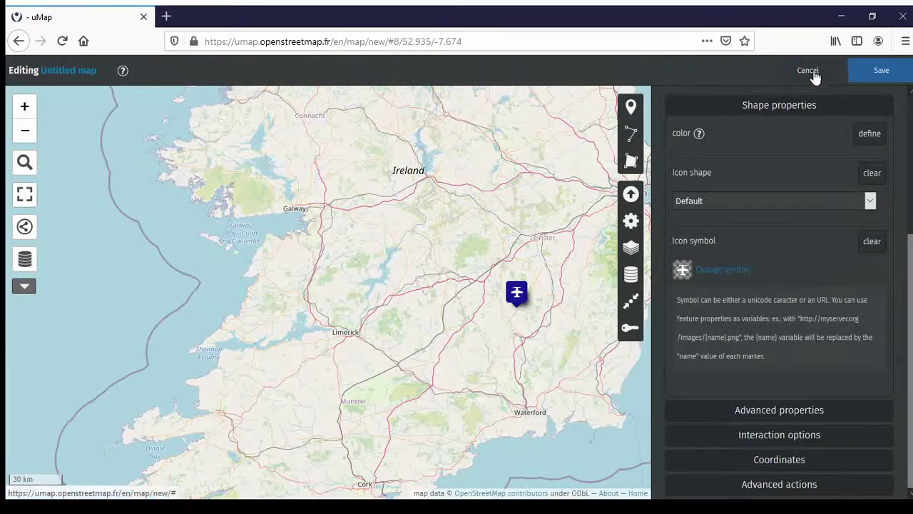
# Step: Draw a multi-point line along the M8 from east of Rathdowney past Urlingford, looping southeast and ending just northeast of Cashel
pyautogui.click(632, 136)
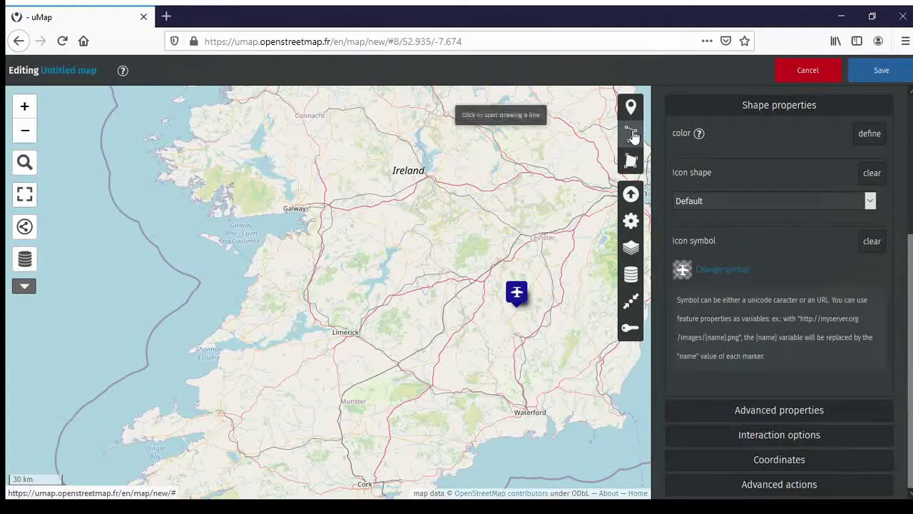
pyautogui.scroll(2, 458, 335)
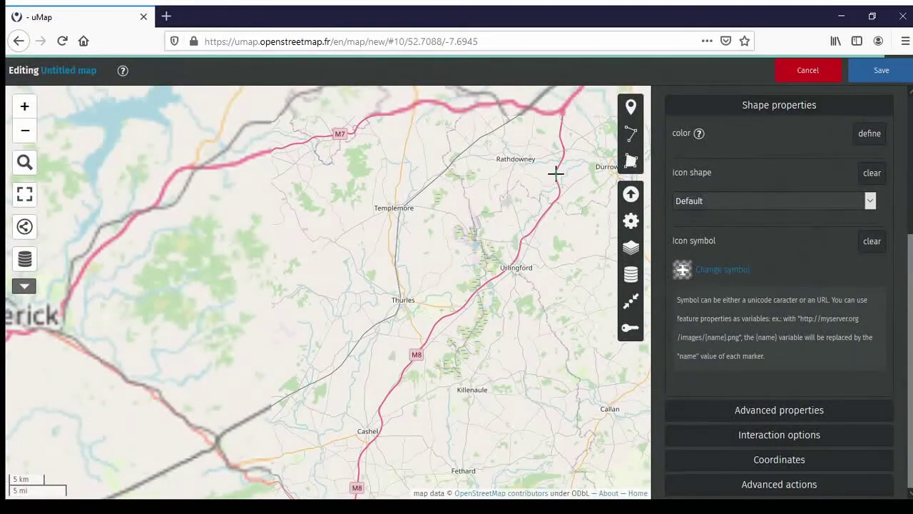
pyautogui.click(556, 170)
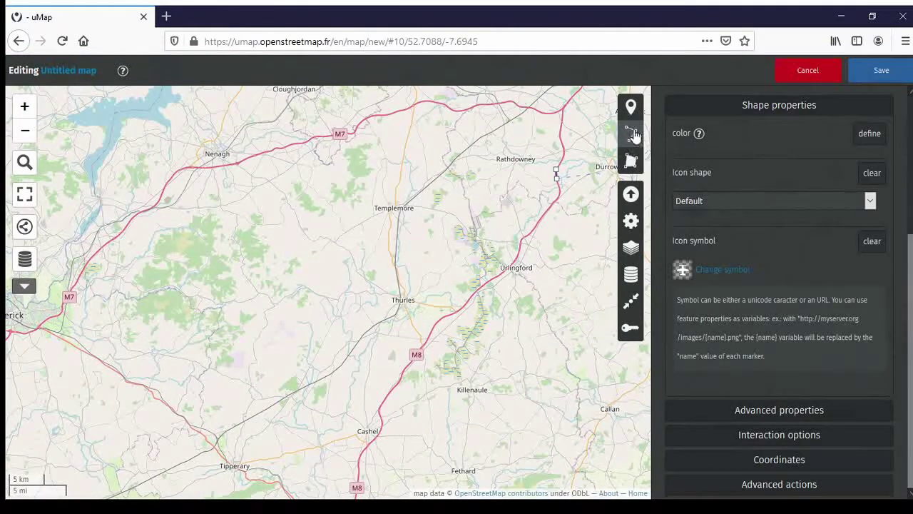
pyautogui.click(559, 192)
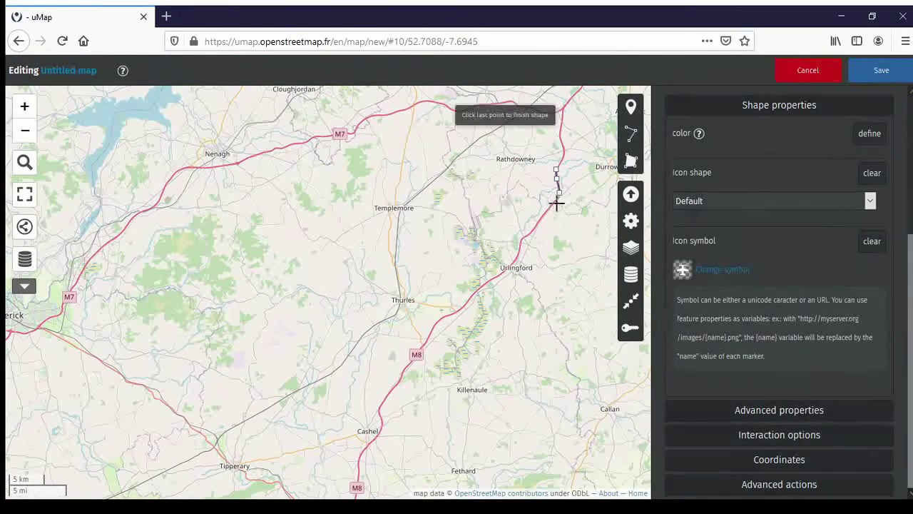
pyautogui.click(552, 204)
pyautogui.click(545, 214)
pyautogui.click(534, 227)
pyautogui.click(525, 237)
pyautogui.click(519, 244)
pyautogui.click(517, 262)
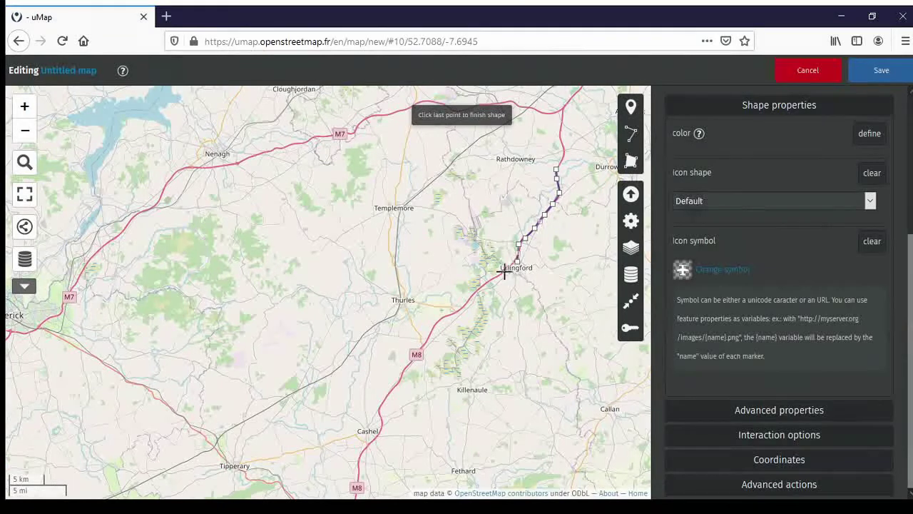
pyautogui.click(475, 302)
pyautogui.click(488, 332)
pyautogui.click(517, 316)
pyautogui.click(528, 298)
pyautogui.click(547, 297)
pyautogui.click(555, 311)
pyautogui.click(548, 330)
pyautogui.click(536, 353)
pyautogui.click(499, 369)
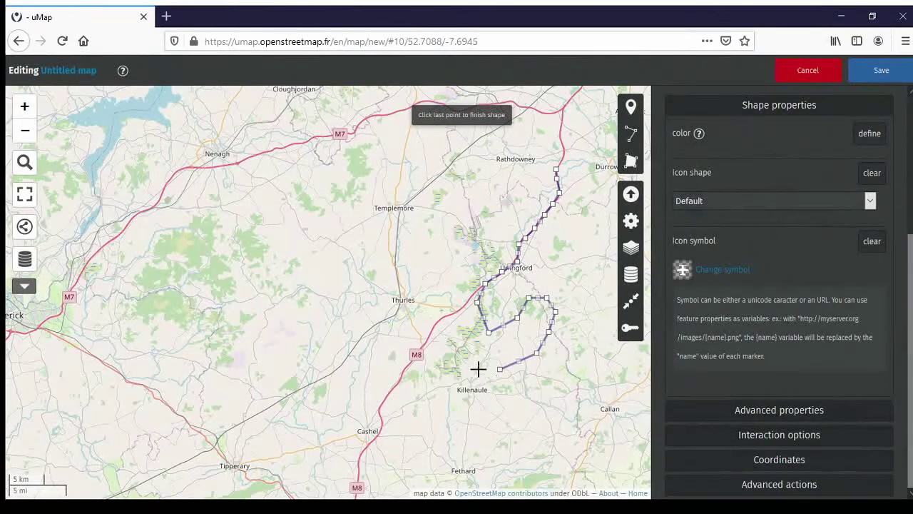
pyautogui.click(460, 371)
pyautogui.click(414, 385)
pyautogui.click(394, 416)
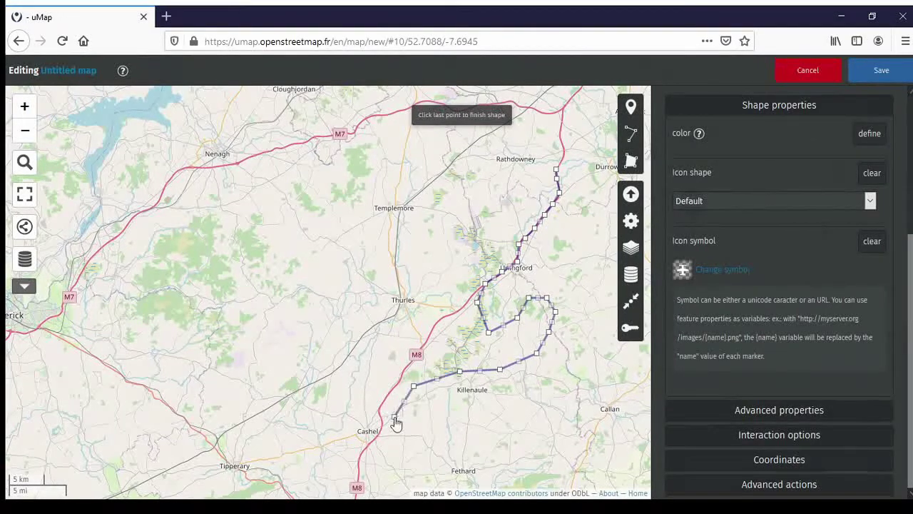
pyautogui.click(394, 417)
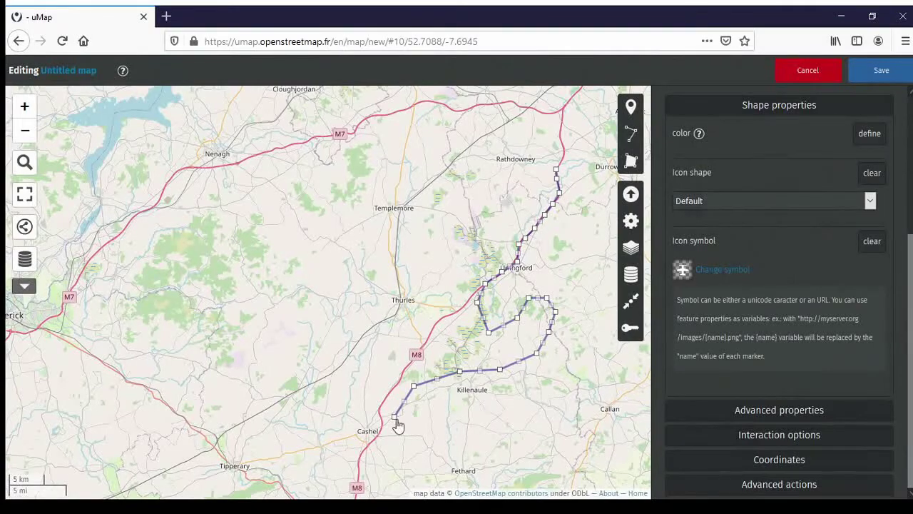
pyautogui.click(397, 425)
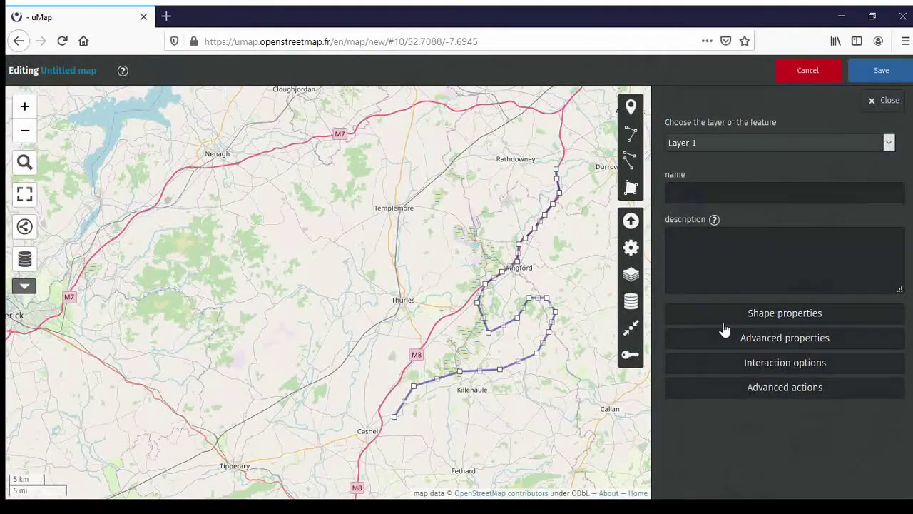
# Step: Name the line "random line" and describe it as "red line"
pyautogui.click(716, 191)
pyautogui.write('random line')
# Step: Set the line's color to Red in its shape properties
pyautogui.click(793, 319)
pyautogui.click(875, 345)
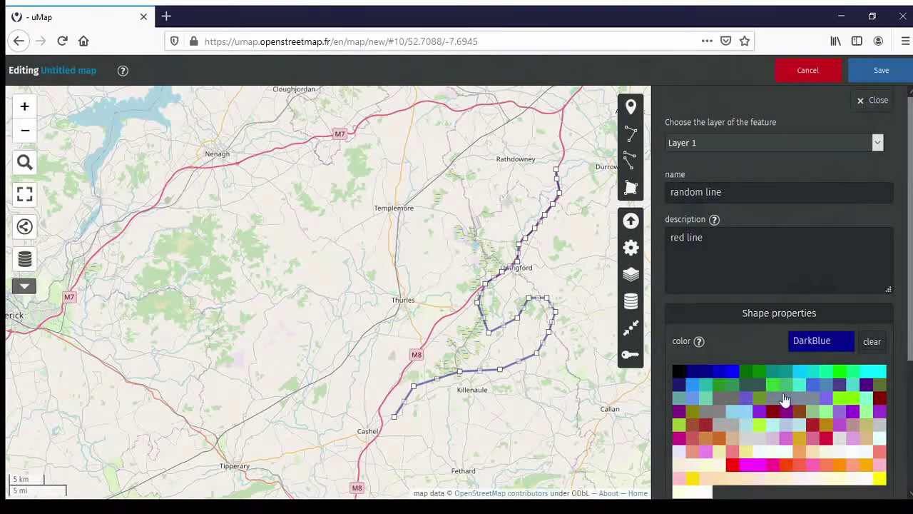
pyautogui.click(735, 473)
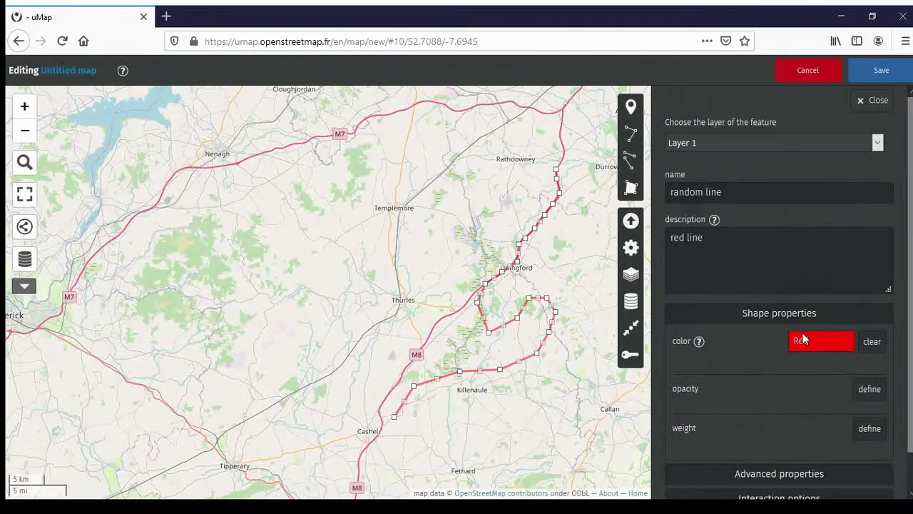
# Step: Define the line's opacity, trying the minimum and settling on a faint value at about one eighth of the range
pyautogui.click(870, 391)
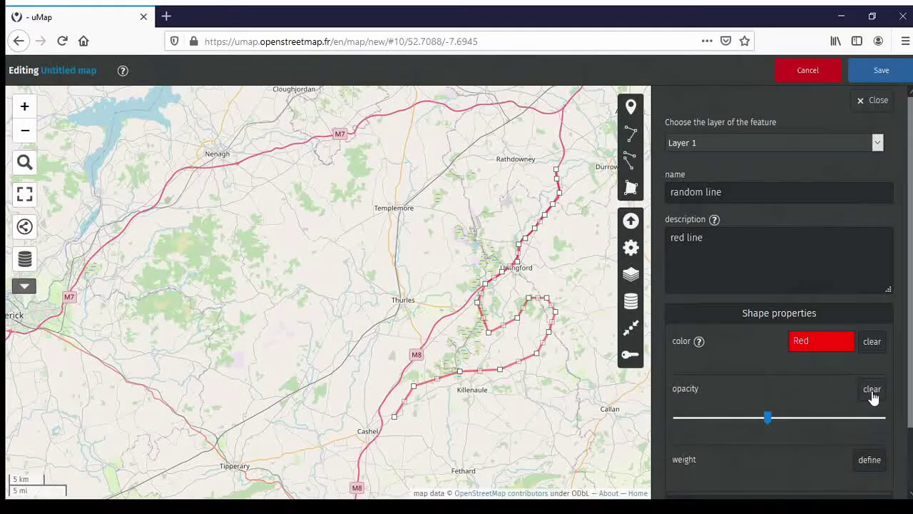
pyautogui.moveTo(769, 421); pyautogui.dragTo(641, 427)
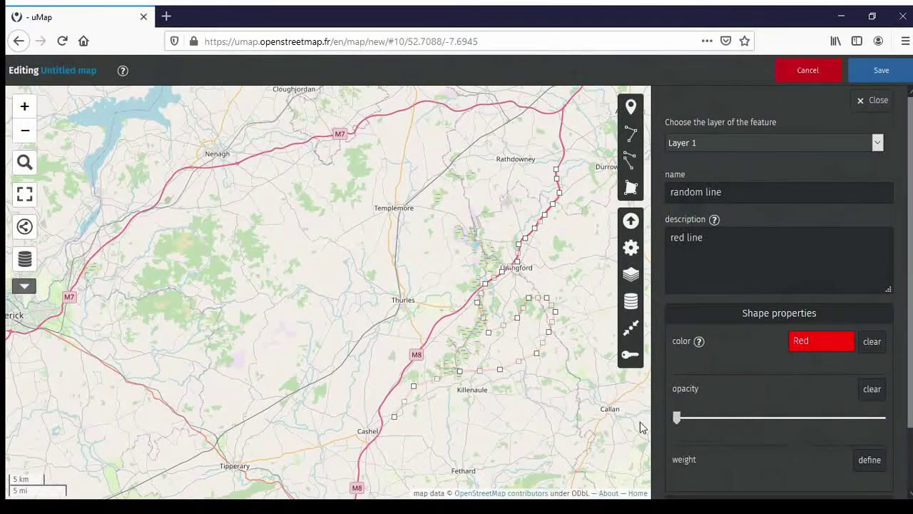
pyautogui.moveTo(704, 423)
pyautogui.mouseDown()
pyautogui.moveTo(799, 418)
pyautogui.moveTo(736, 426)
pyautogui.moveTo(709, 418)
pyautogui.mouseUp()
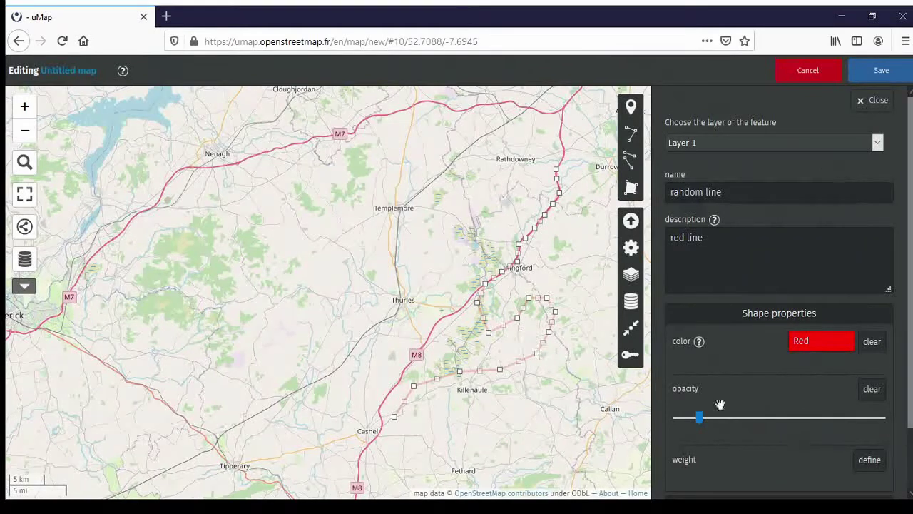
# Step: Define the line's weight, trying the minimum and settling on a thicker value at about one fifth of the range
pyautogui.click(868, 461)
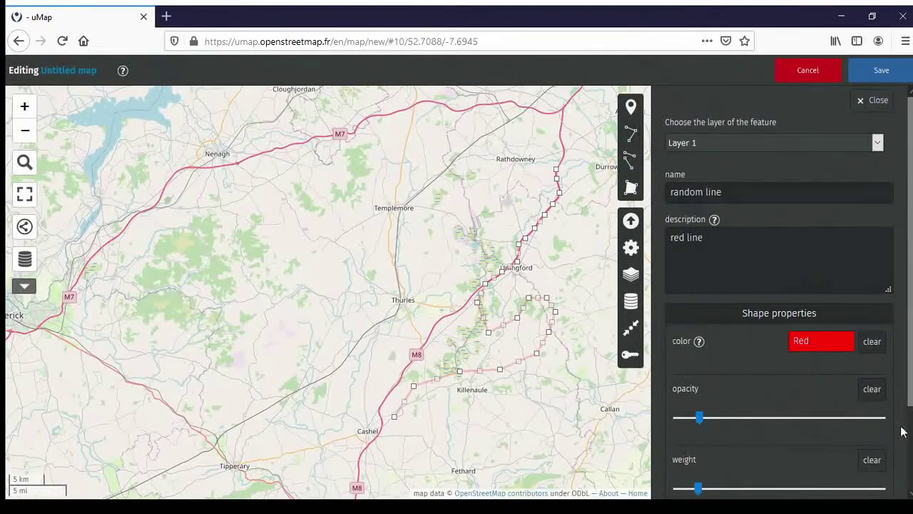
pyautogui.scroll(-2, 910, 378)
pyautogui.moveTo(700, 425); pyautogui.dragTo(654, 443)
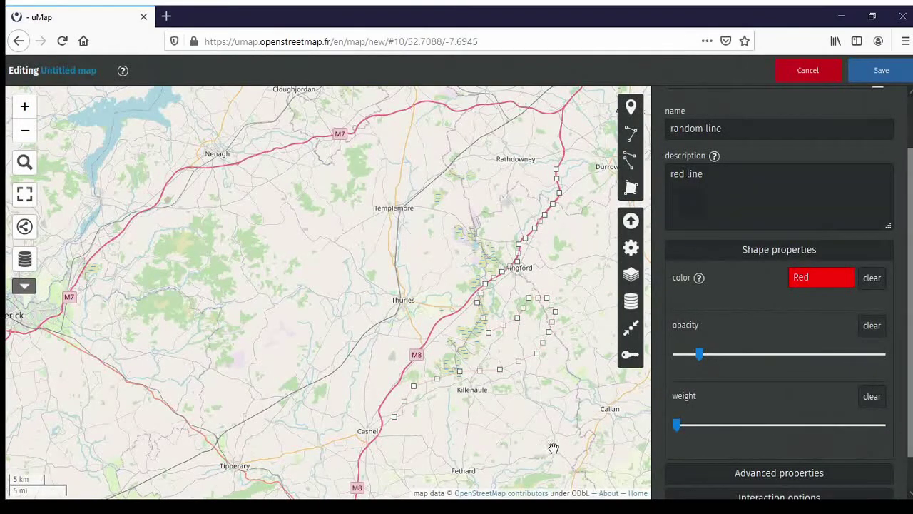
pyautogui.moveTo(516, 416); pyautogui.dragTo(463, 401)
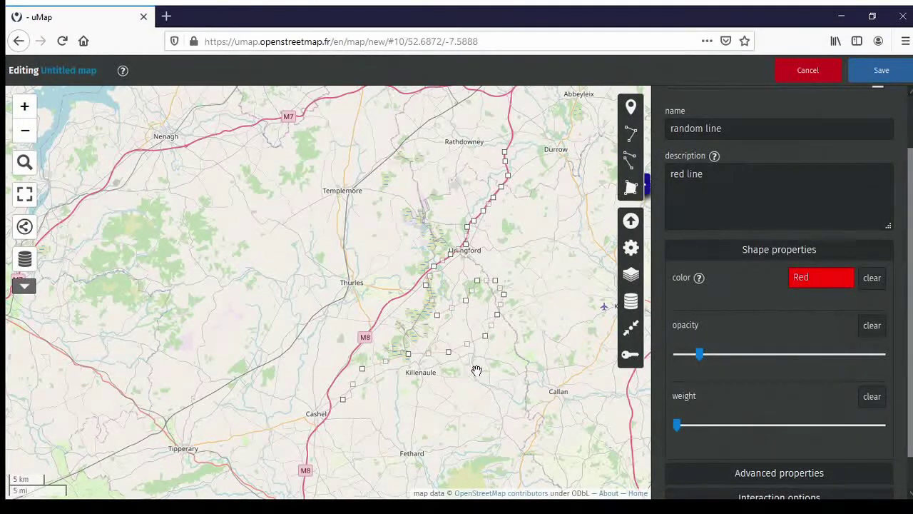
pyautogui.moveTo(675, 425); pyautogui.dragTo(746, 423)
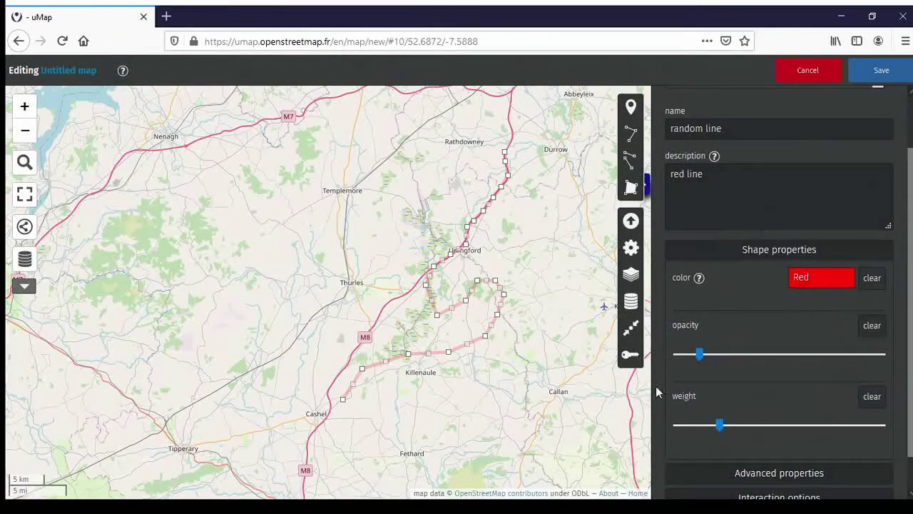
# Step: Examine up close how the drawn line follows the M8 motorway northeast of Urlingford
pyautogui.scroll(2, 491, 179)
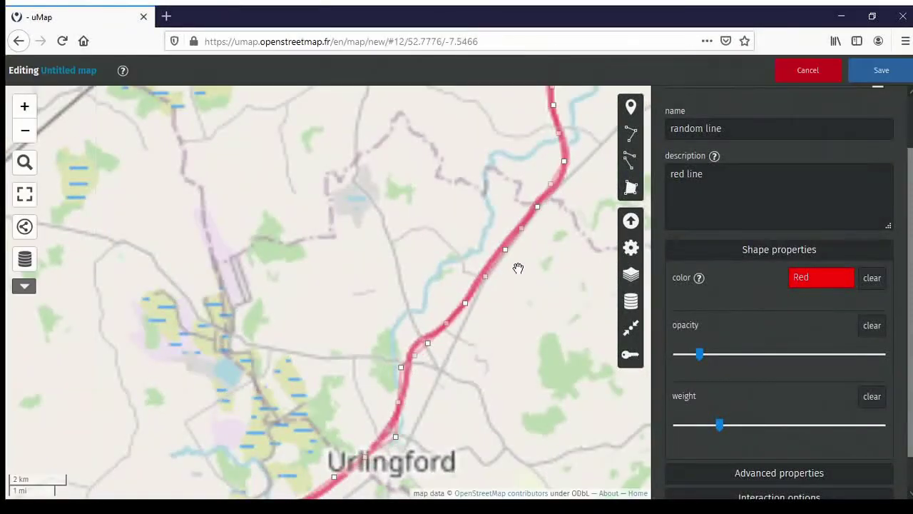
pyautogui.scroll(2, 518, 267)
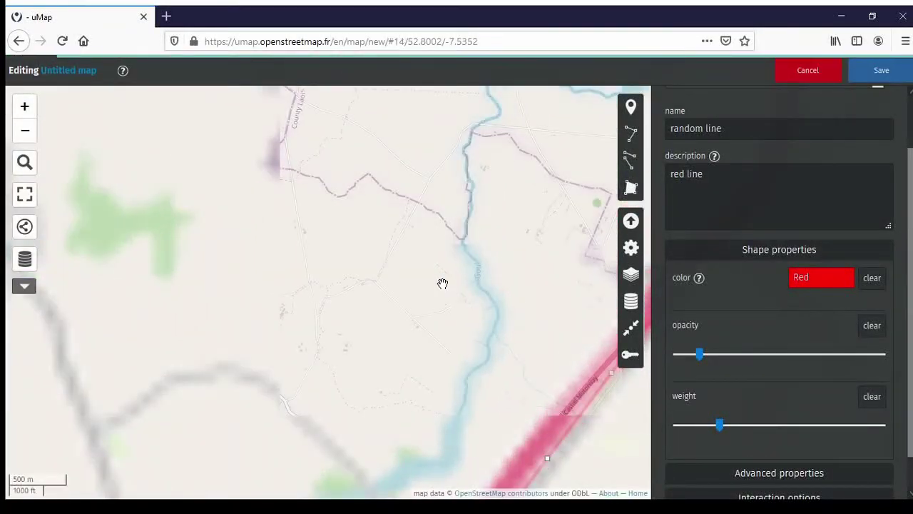
pyautogui.moveTo(401, 261); pyautogui.dragTo(293, 217)
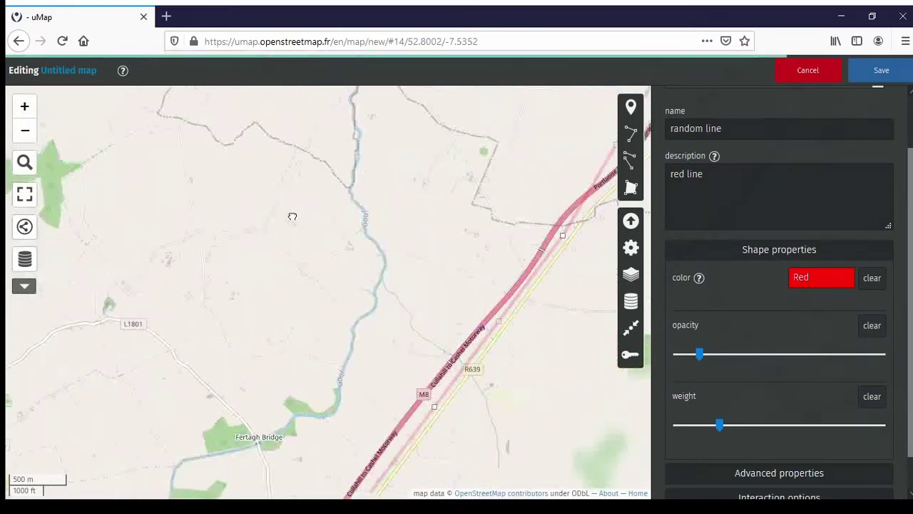
pyautogui.scroll(2, 497, 378)
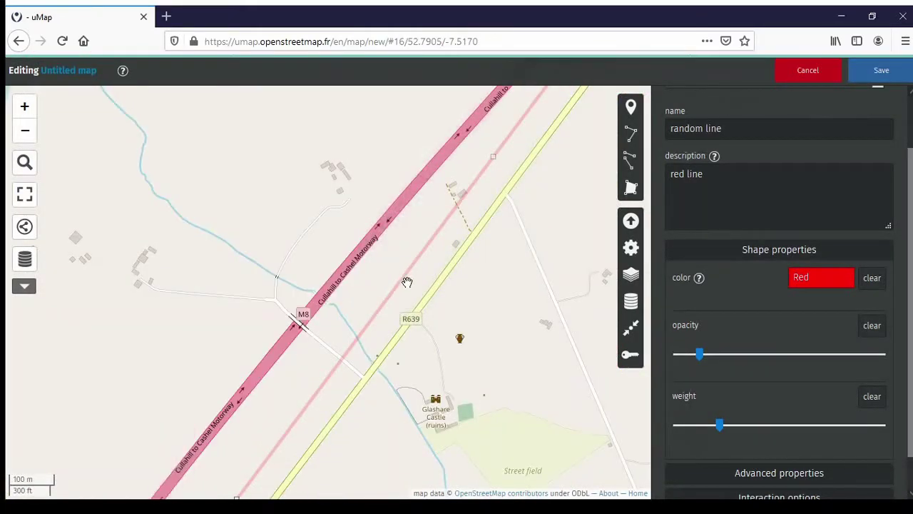
pyautogui.scroll(2, 405, 288)
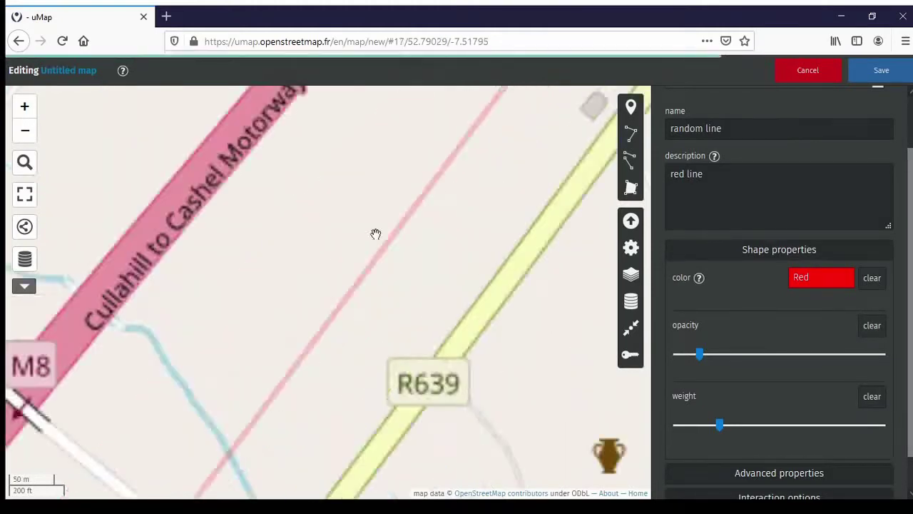
pyautogui.scroll(-6, 437, 254)
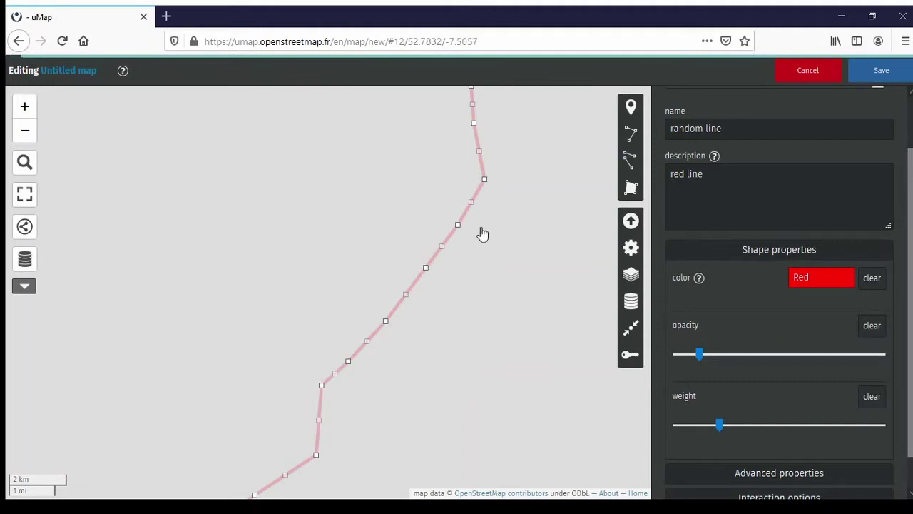
pyautogui.scroll(-2, 482, 232)
pyautogui.scroll(-3, 493, 244)
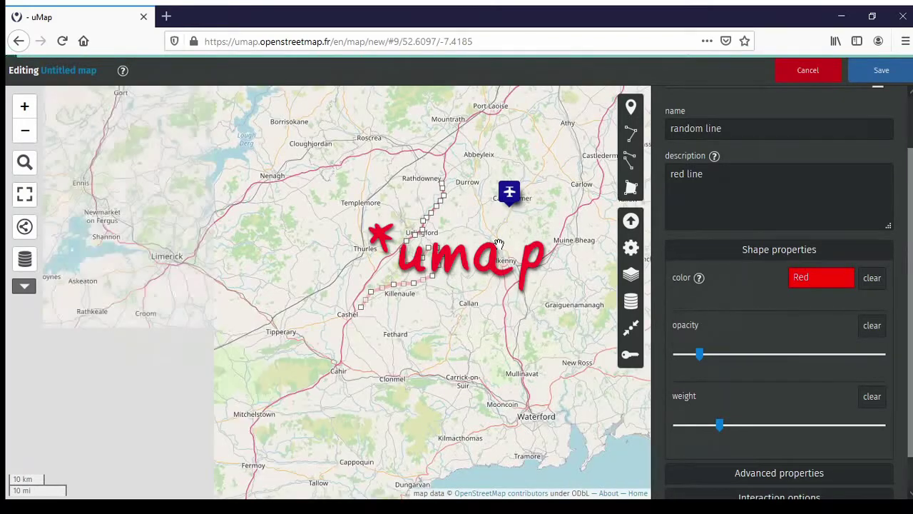
pyautogui.moveTo(484, 283); pyautogui.dragTo(421, 317)
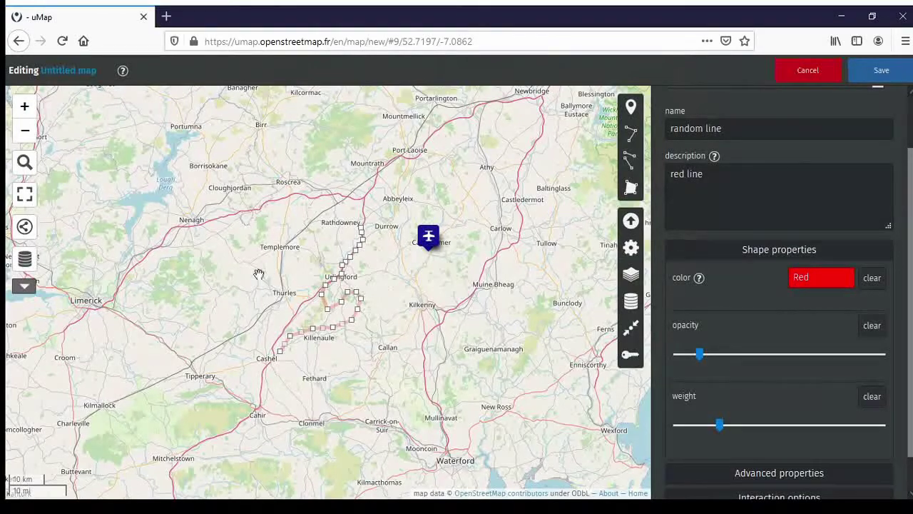
pyautogui.moveTo(428, 425)
pyautogui.mouseDown()
pyautogui.moveTo(510, 384)
pyautogui.moveTo(394, 402)
pyautogui.moveTo(450, 430)
pyautogui.moveTo(443, 447)
pyautogui.mouseUp()
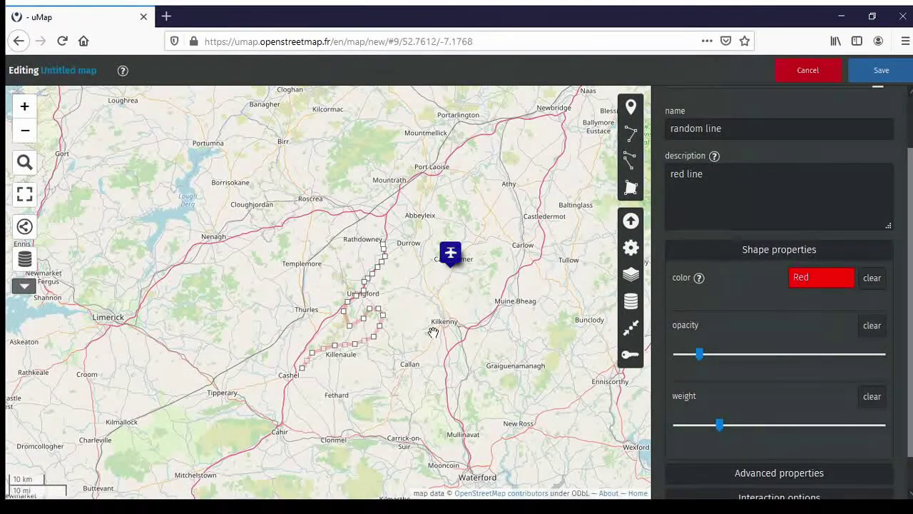
pyautogui.moveTo(434, 349); pyautogui.dragTo(465, 336)
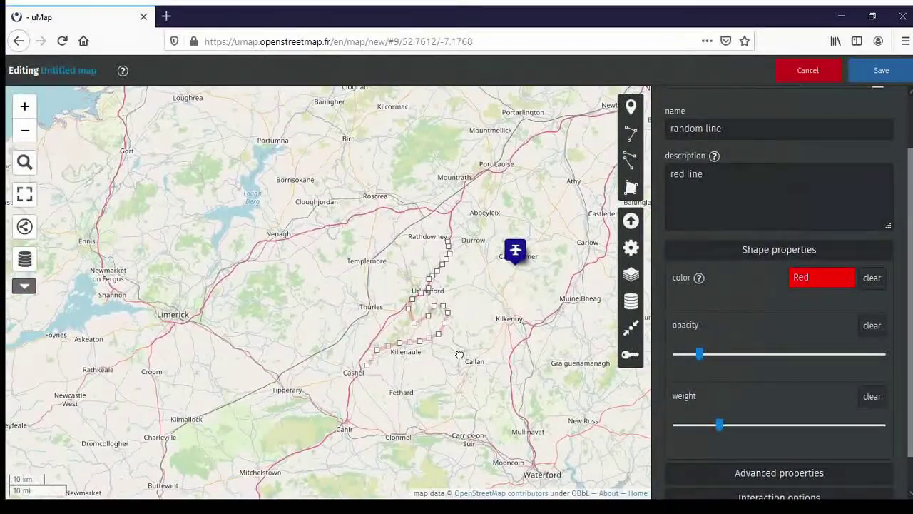
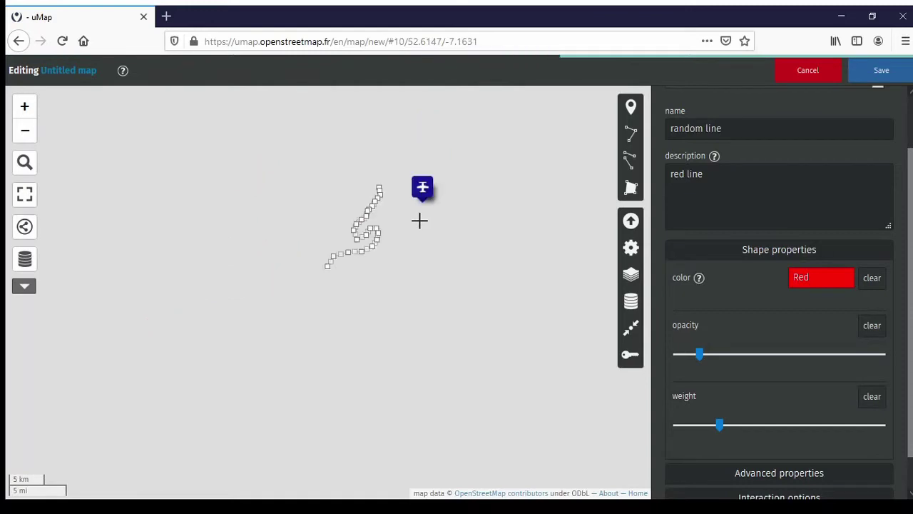
# Step: Start a polygon over Saint Canice's Cathedral in Kilkenny, tracing the corners of the building's western part
pyautogui.scroll(2, 418, 218)
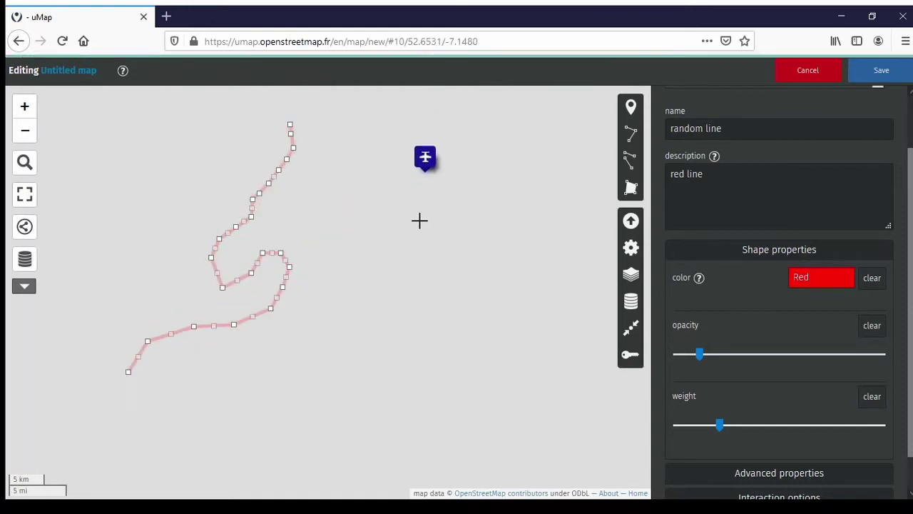
pyautogui.scroll(5, 368, 237)
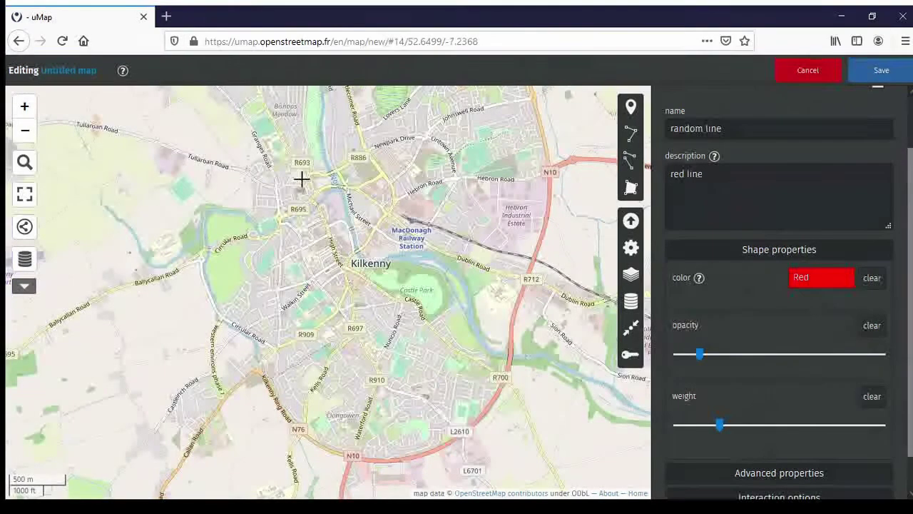
pyautogui.scroll(2, 302, 185)
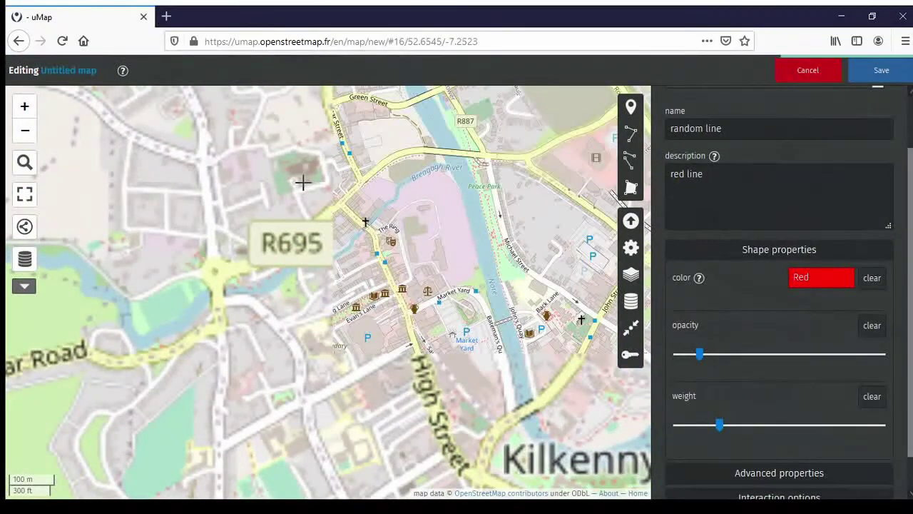
pyautogui.scroll(2, 303, 182)
pyautogui.scroll(-1, 335, 162)
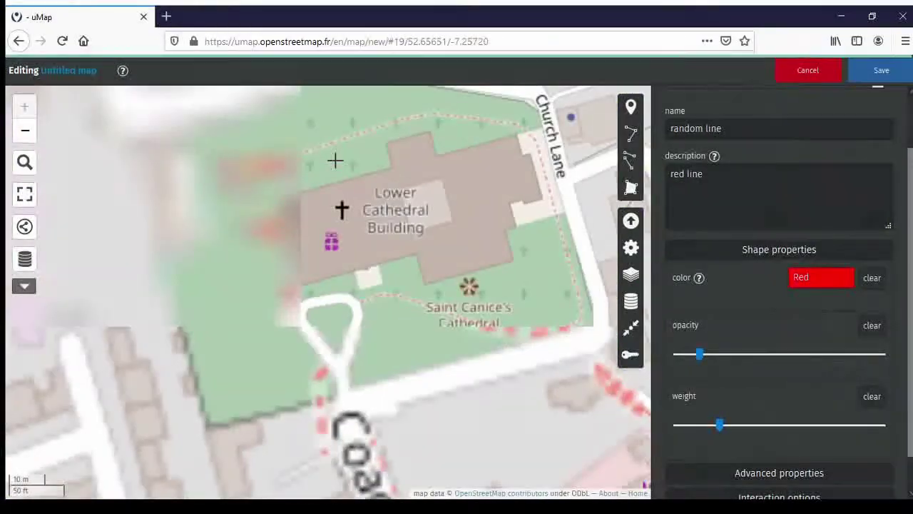
pyautogui.scroll(1, 335, 162)
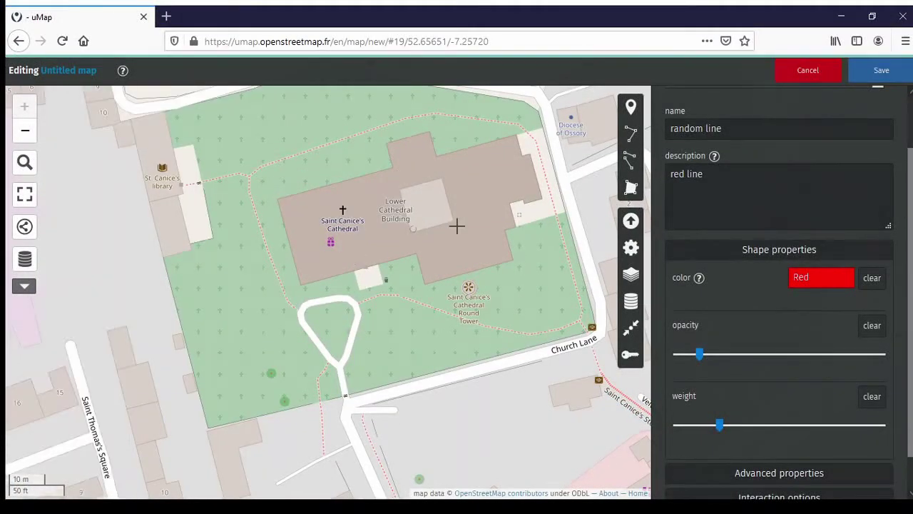
pyautogui.moveTo(457, 224); pyautogui.dragTo(423, 261)
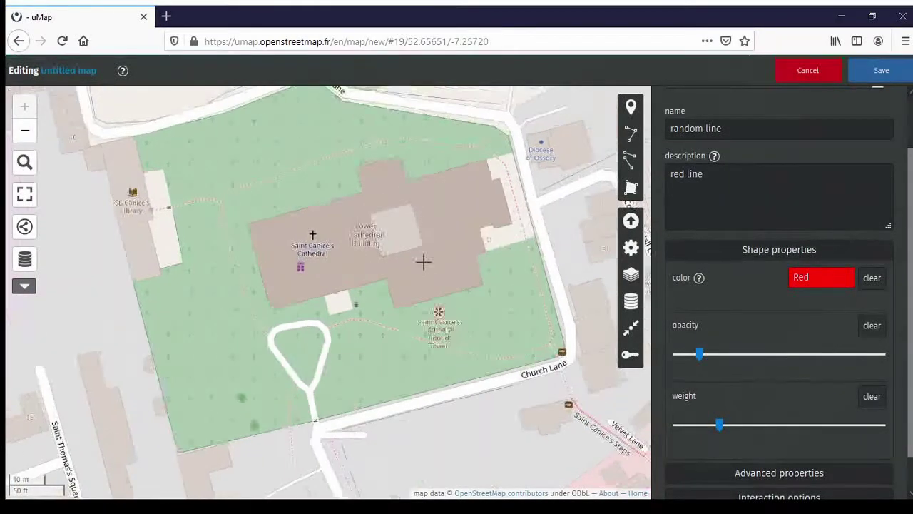
pyautogui.click(364, 192)
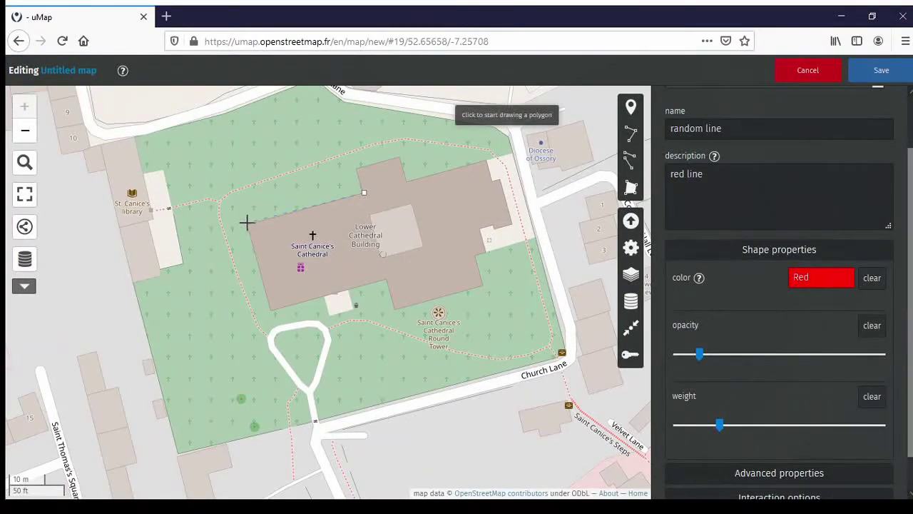
pyautogui.click(247, 223)
pyautogui.click(271, 311)
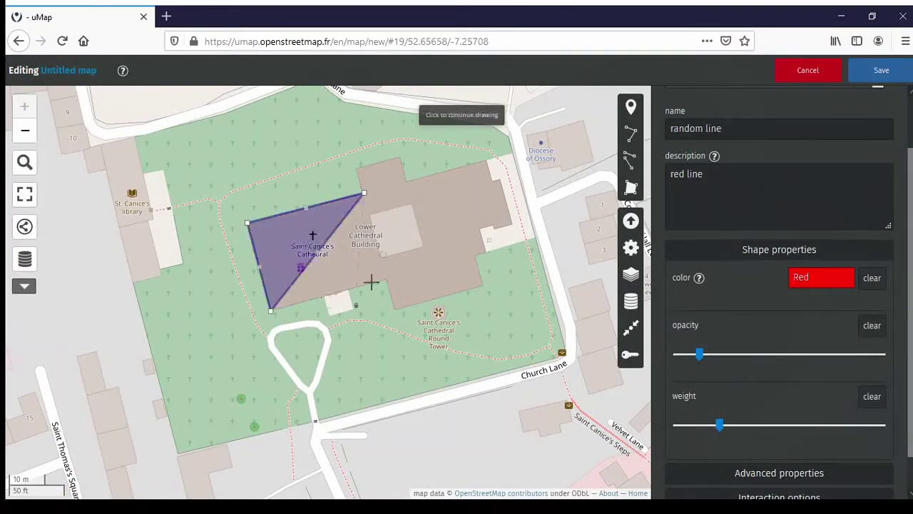
pyautogui.click(385, 279)
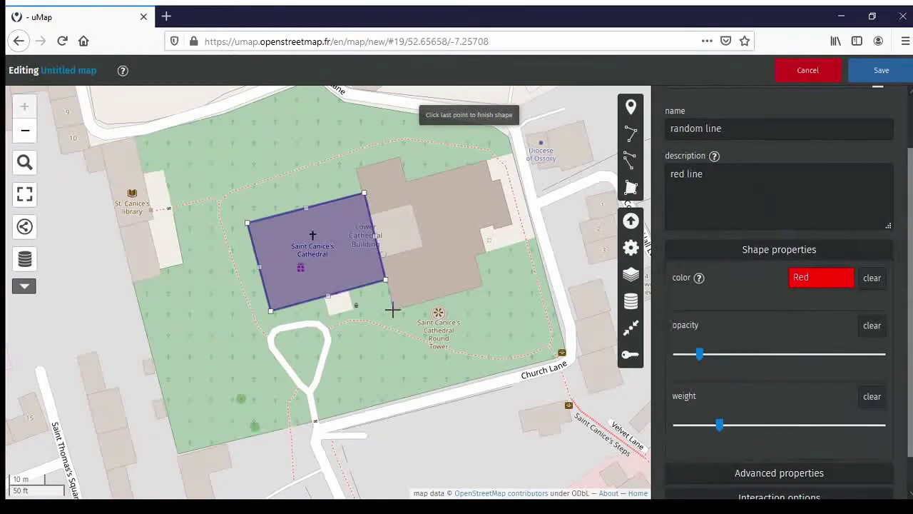
# Step: Extend the polygon around the cathedral's southern arm and along the stepped corners of its eastern end
pyautogui.click(392, 309)
pyautogui.click(484, 285)
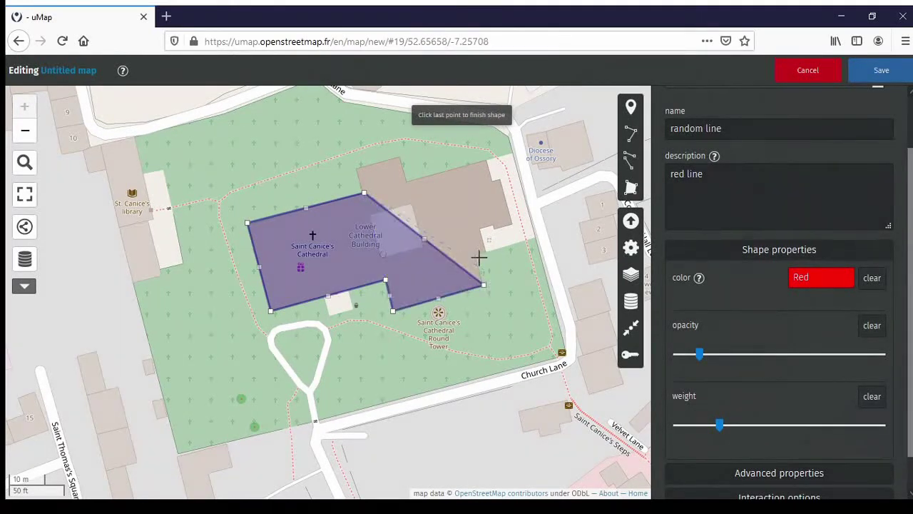
pyautogui.click(476, 255)
pyautogui.click(487, 254)
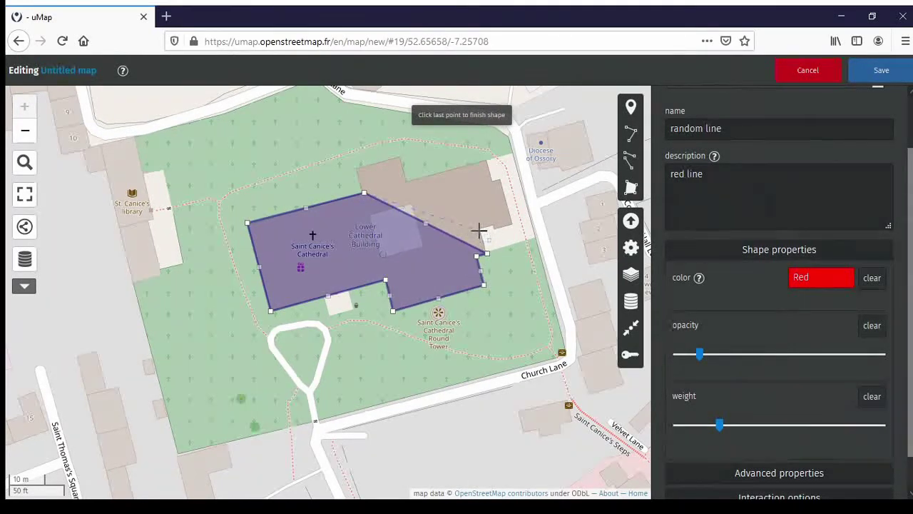
pyautogui.click(480, 230)
pyautogui.click(492, 224)
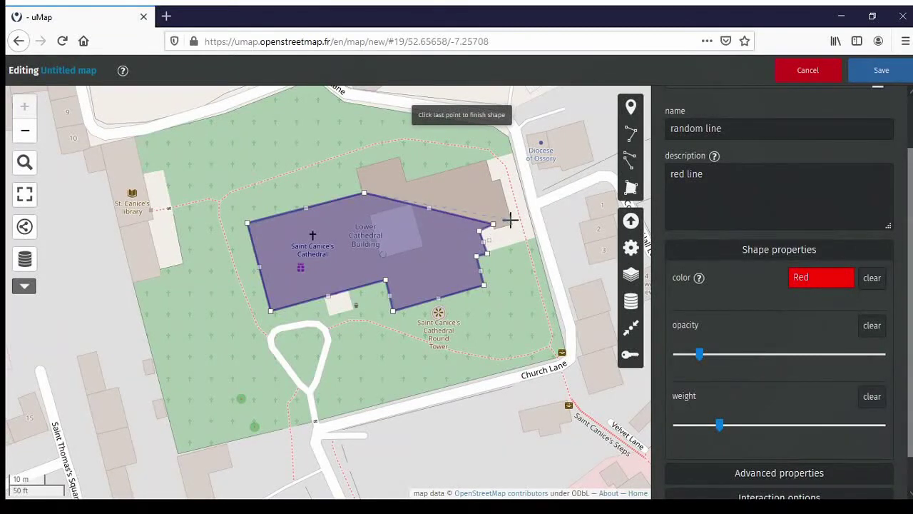
pyautogui.click(511, 219)
pyautogui.click(500, 178)
pyautogui.click(491, 187)
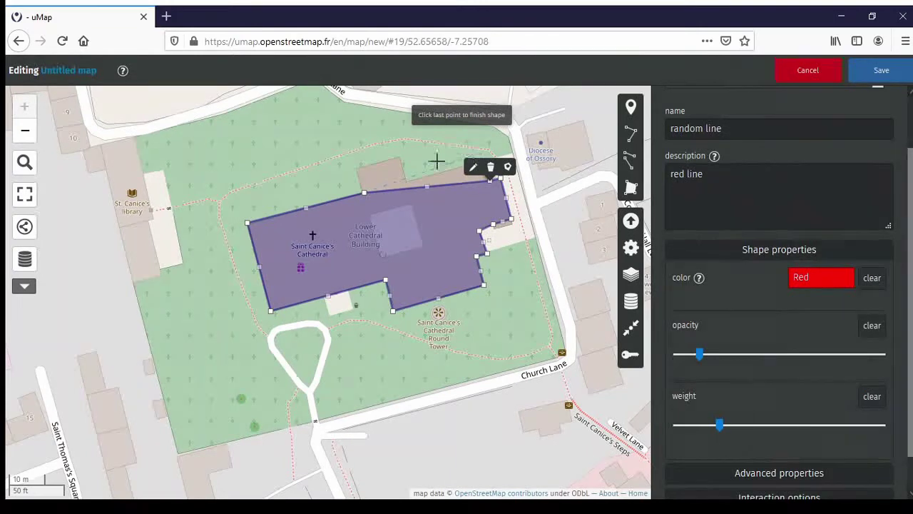
# Step: Trace the cathedral's northern arm, finish the polygon, and pull its northeastern edge out to the building's corner
pyautogui.press('Escape')
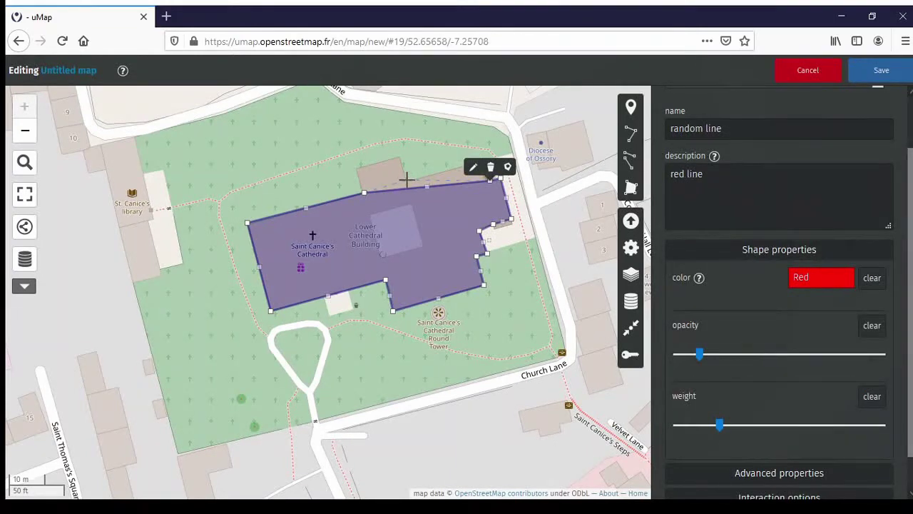
pyautogui.click(404, 181)
pyautogui.click(400, 157)
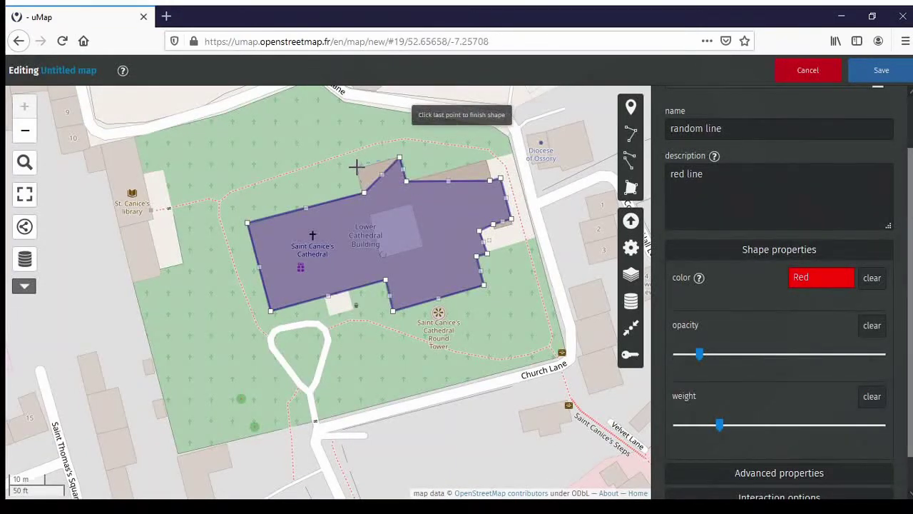
pyautogui.click(357, 168)
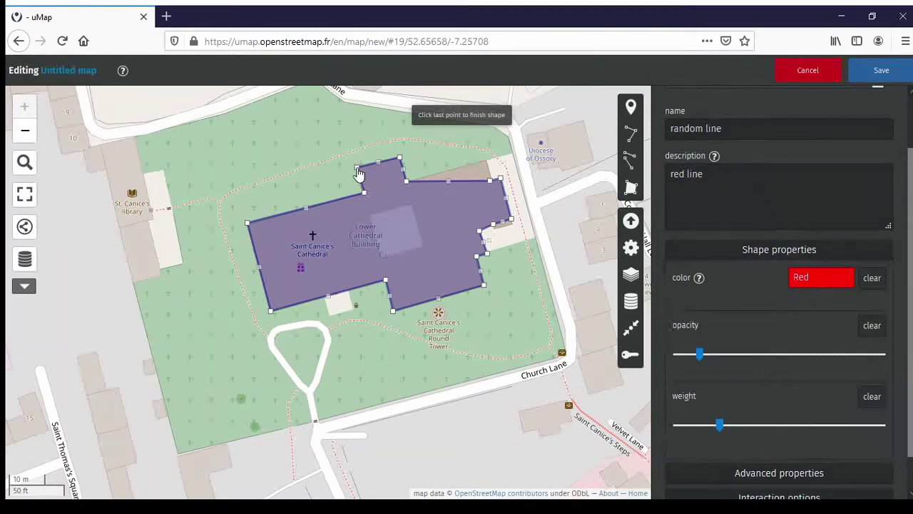
pyautogui.click(357, 169)
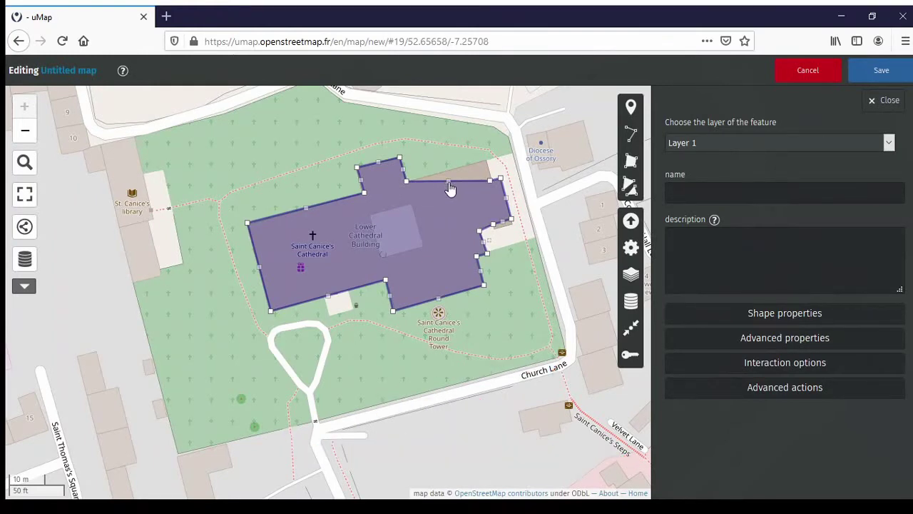
pyautogui.moveTo(450, 187); pyautogui.dragTo(485, 161)
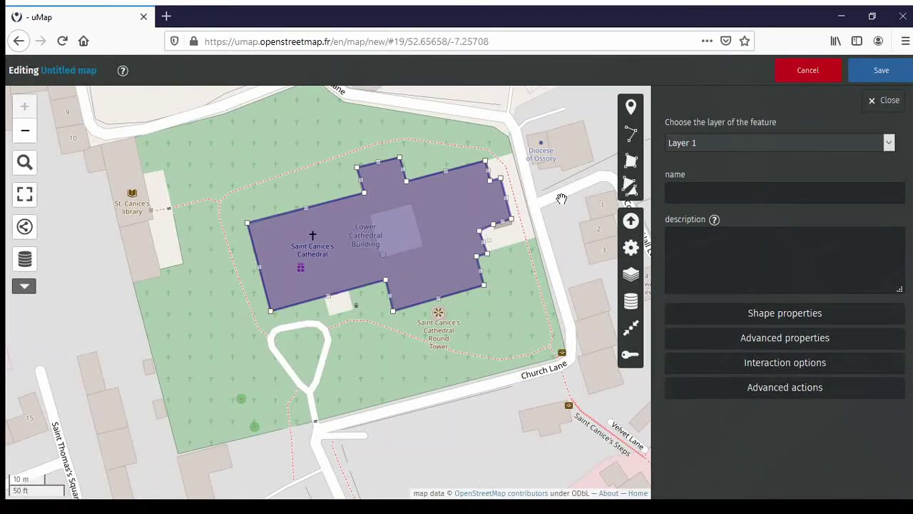
# Step: Browse the available map backgrounds and change the background to OSM Humanitarian (OSM-FR)
pyautogui.click(632, 276)
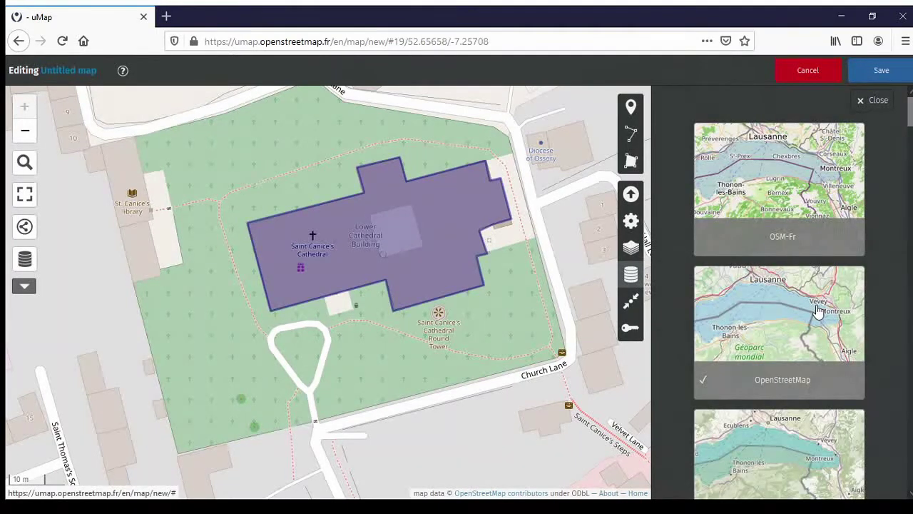
pyautogui.scroll(-4, 818, 309)
pyautogui.scroll(-5, 818, 306)
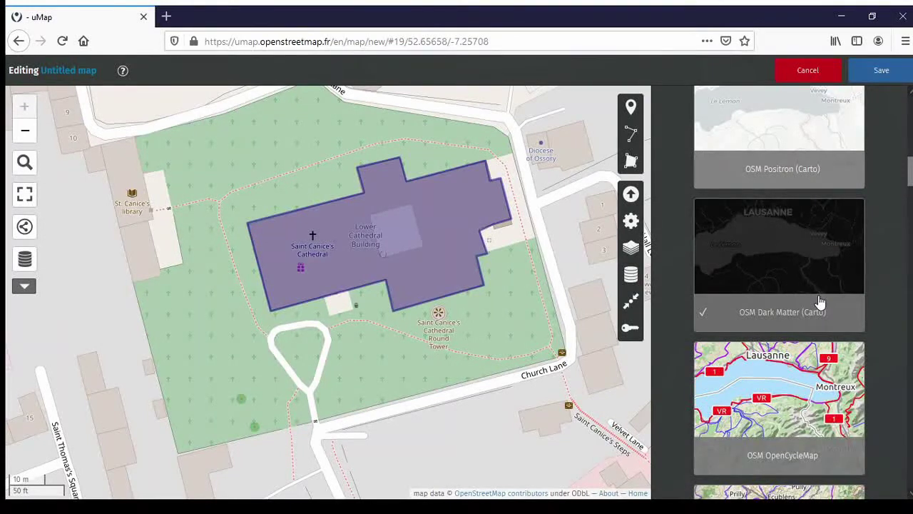
pyautogui.scroll(-5, 819, 302)
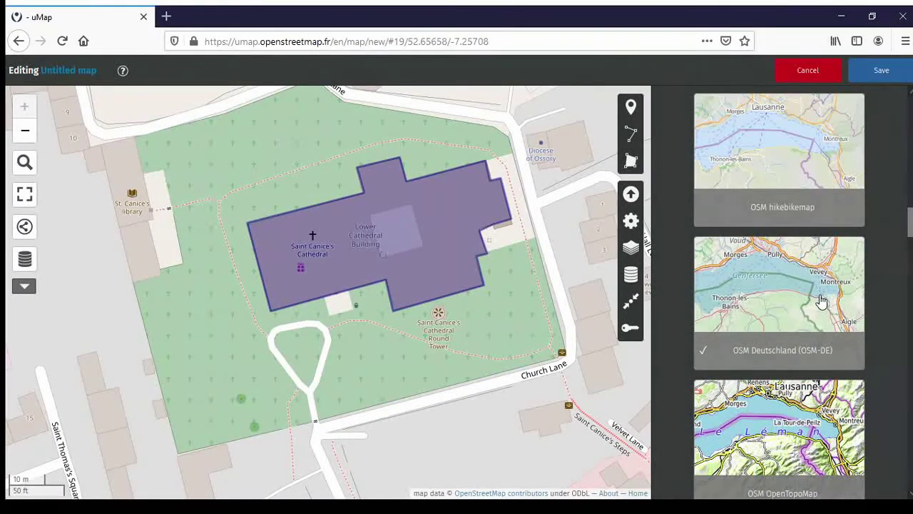
pyautogui.scroll(-5, 820, 301)
pyautogui.scroll(-5, 820, 301)
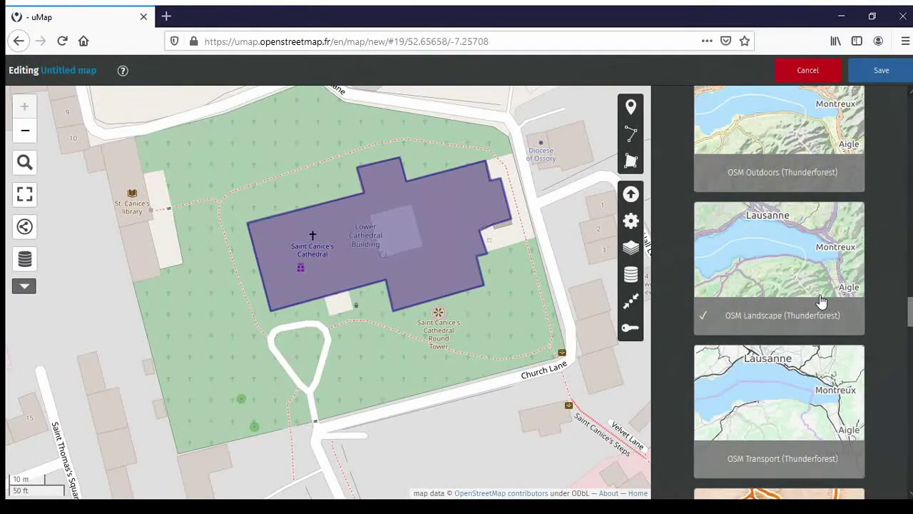
pyautogui.scroll(-5, 820, 301)
pyautogui.scroll(-3, 823, 301)
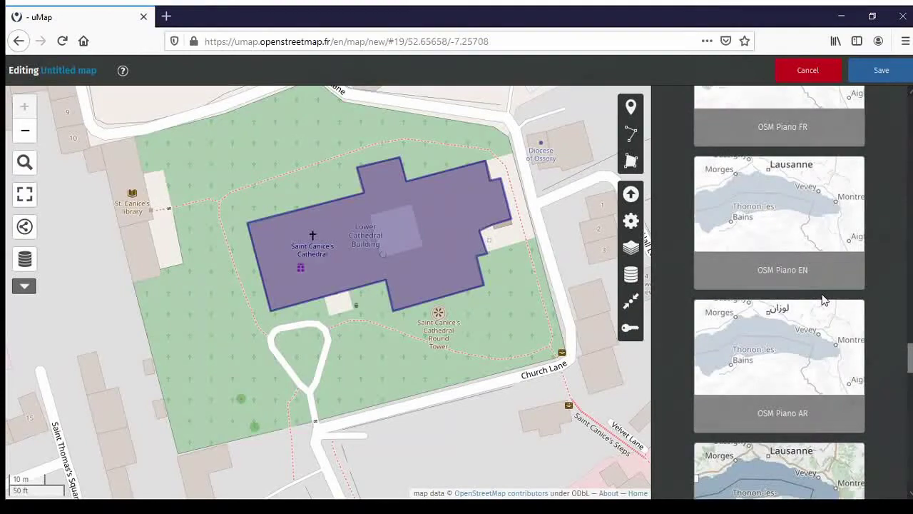
pyautogui.scroll(-5, 823, 301)
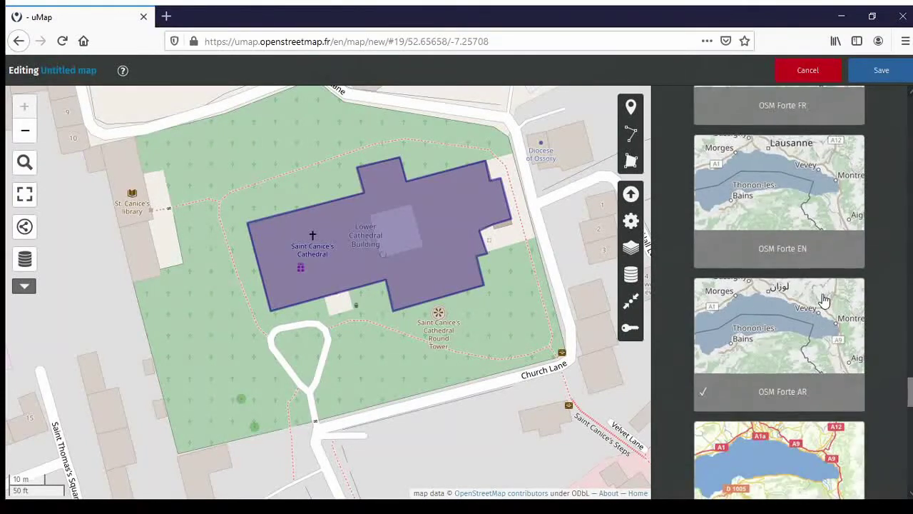
pyautogui.scroll(-6, 823, 301)
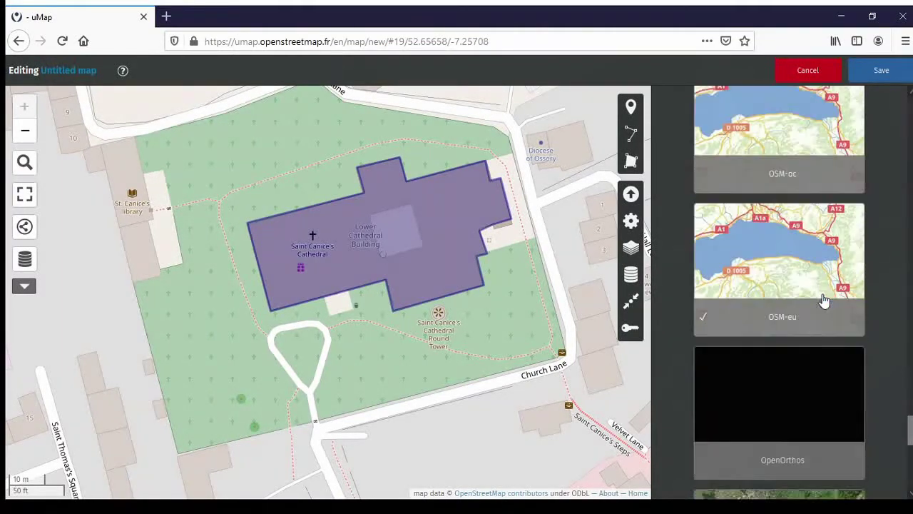
pyautogui.scroll(-2, 823, 301)
pyautogui.scroll(15, 823, 301)
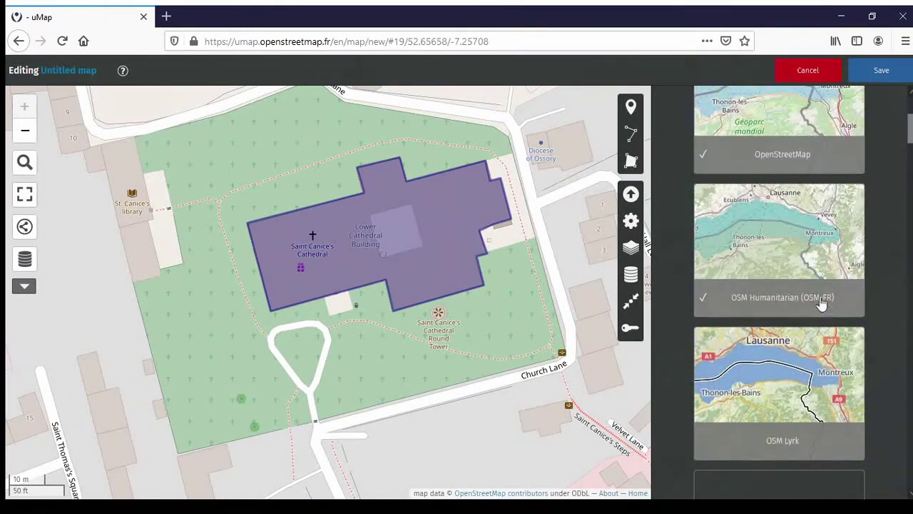
pyautogui.click(800, 251)
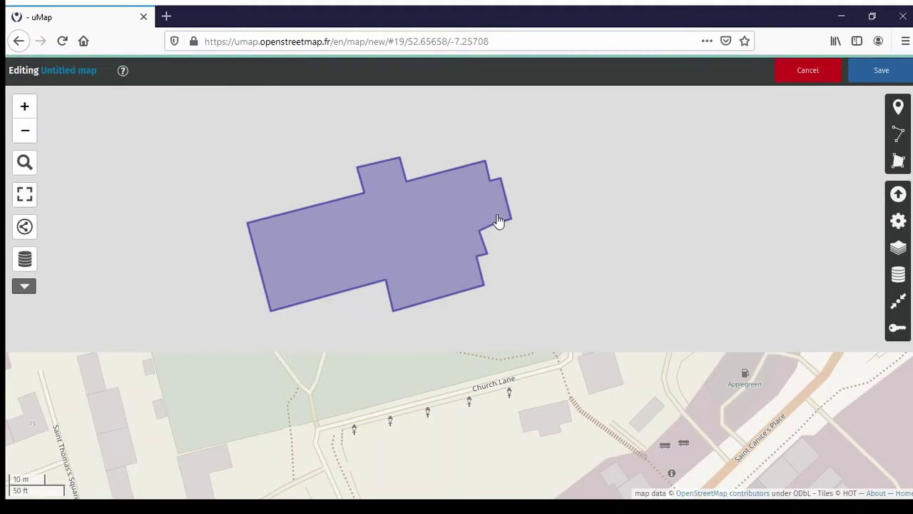
pyautogui.scroll(1, 498, 220)
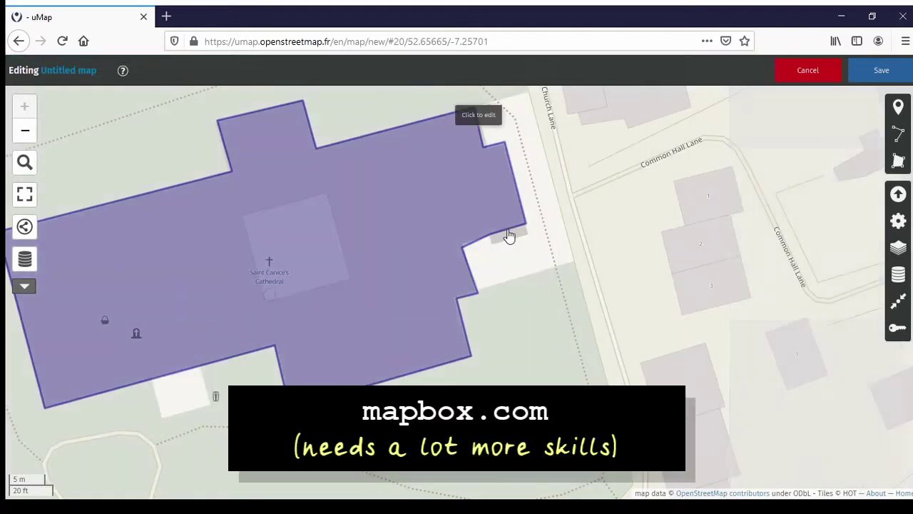
pyautogui.click(507, 227)
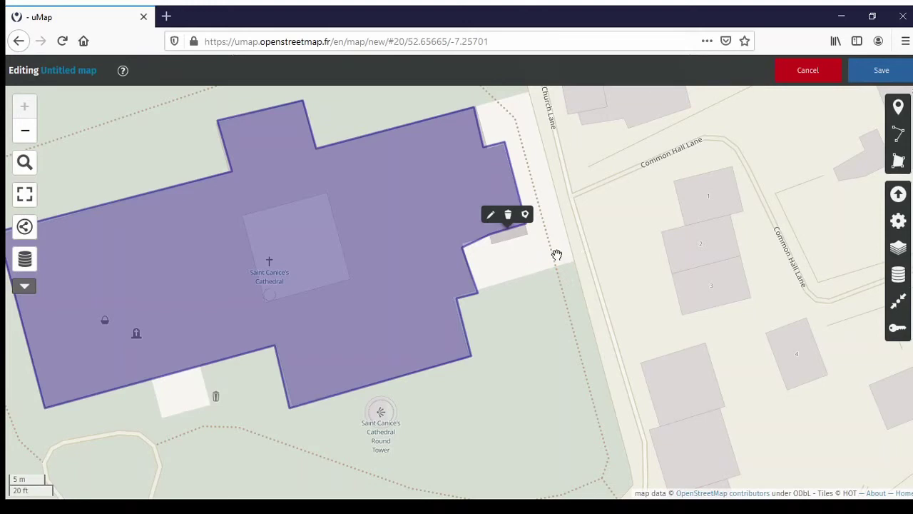
pyautogui.click(517, 316)
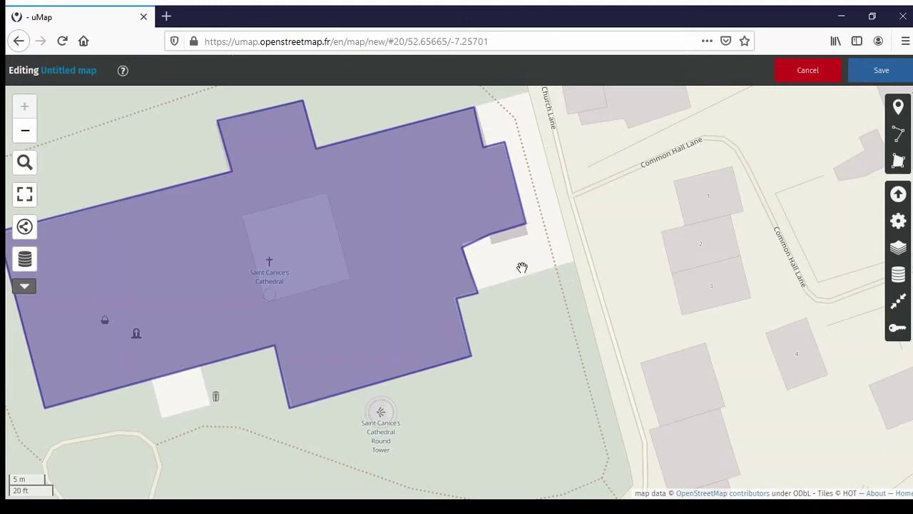
# Step: Edit the cathedral polygon's southeastern corners, adding a vertex and removing or adjusting others so the outline follows the building's stepped edge
pyautogui.click(514, 225)
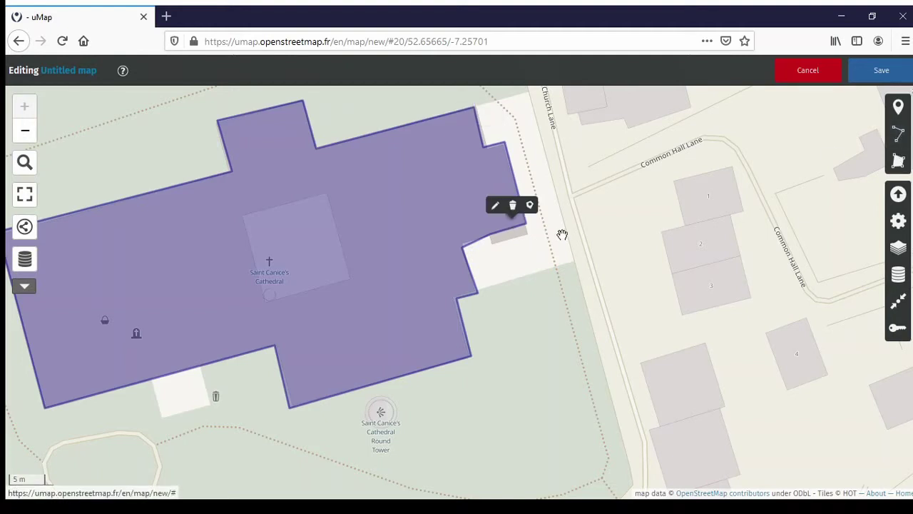
pyautogui.click(496, 207)
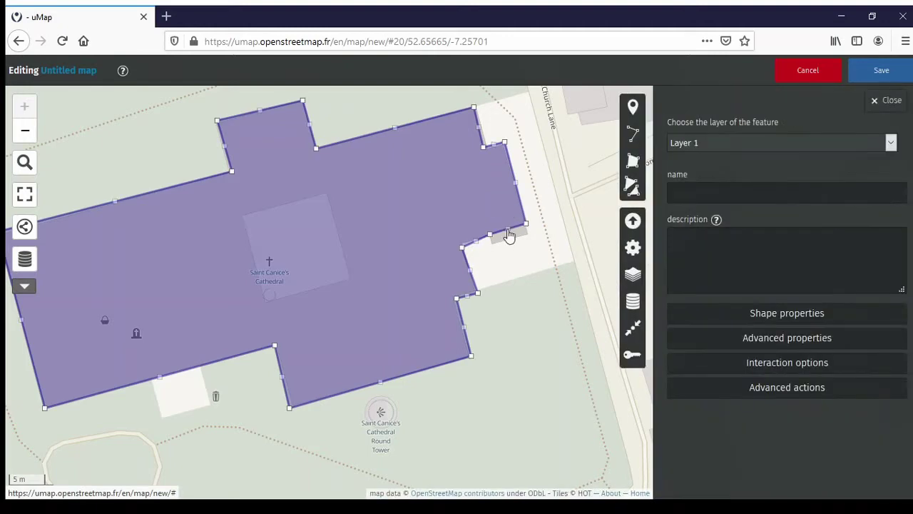
pyautogui.moveTo(509, 237)
pyautogui.mouseDown()
pyautogui.moveTo(530, 236)
pyautogui.moveTo(492, 246)
pyautogui.mouseUp()
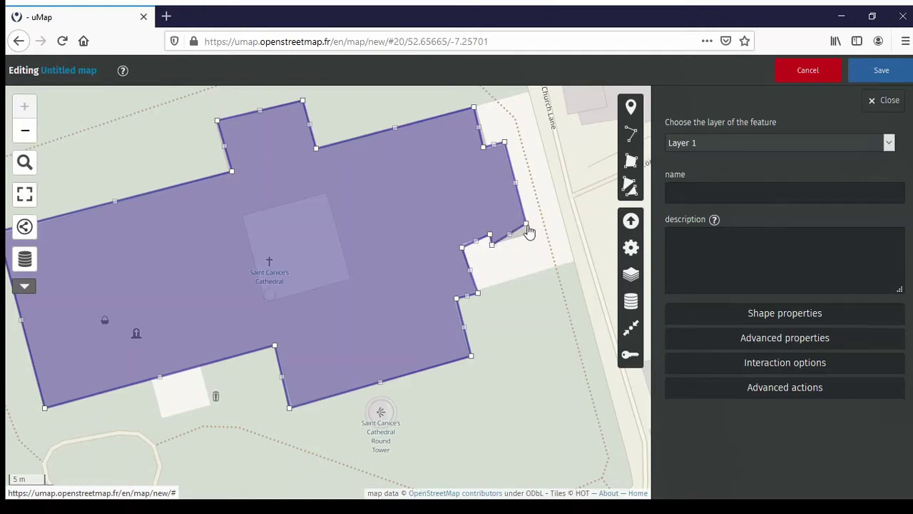
pyautogui.moveTo(527, 228); pyautogui.dragTo(528, 234)
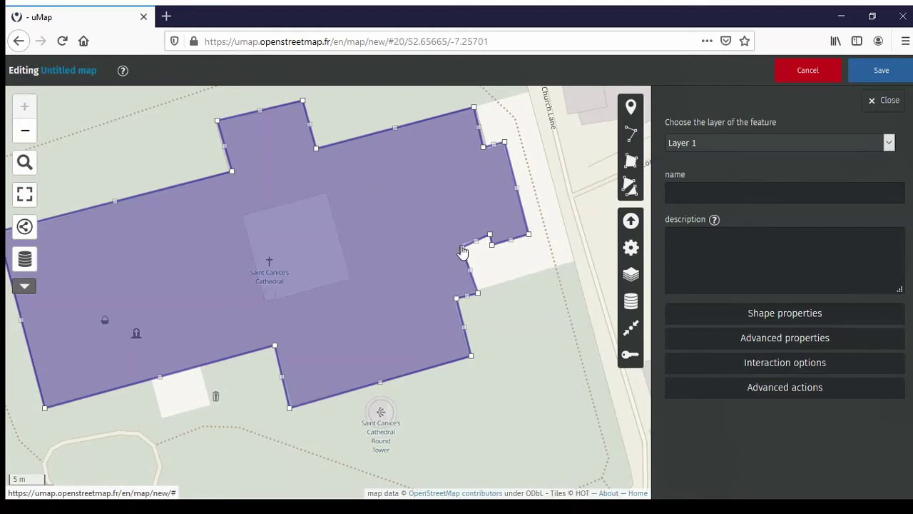
pyautogui.moveTo(461, 247); pyautogui.dragTo(461, 245)
pyautogui.click(490, 240)
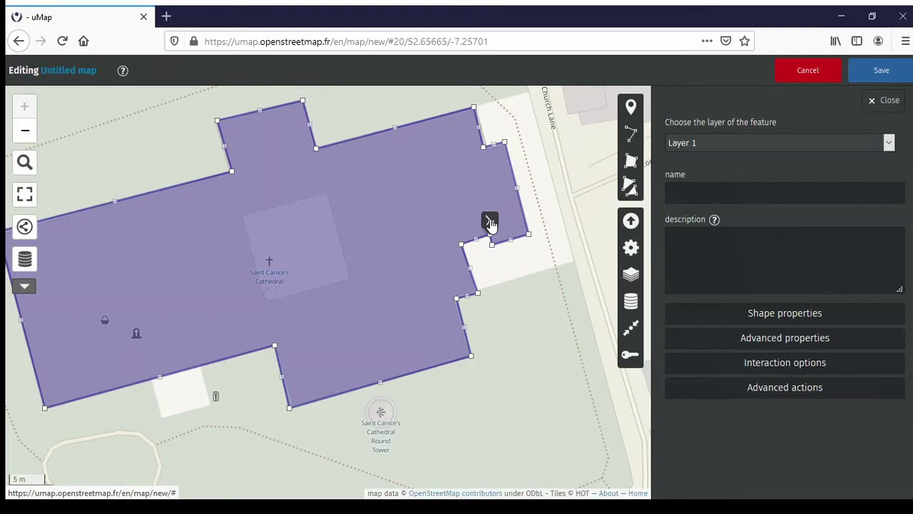
pyautogui.click(490, 222)
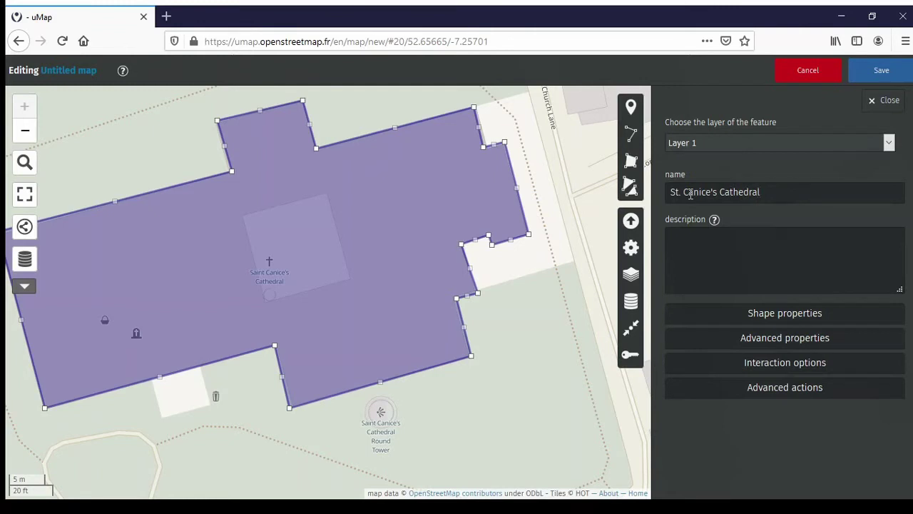
# Step: Name the polygon St. Canice's Cathedral with the description CofI, and save the map
pyautogui.click(702, 276)
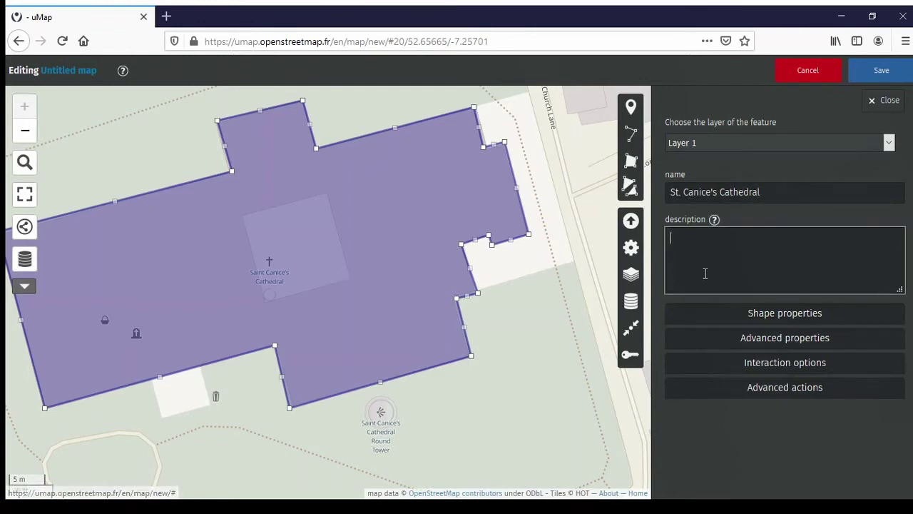
pyautogui.write('Col')
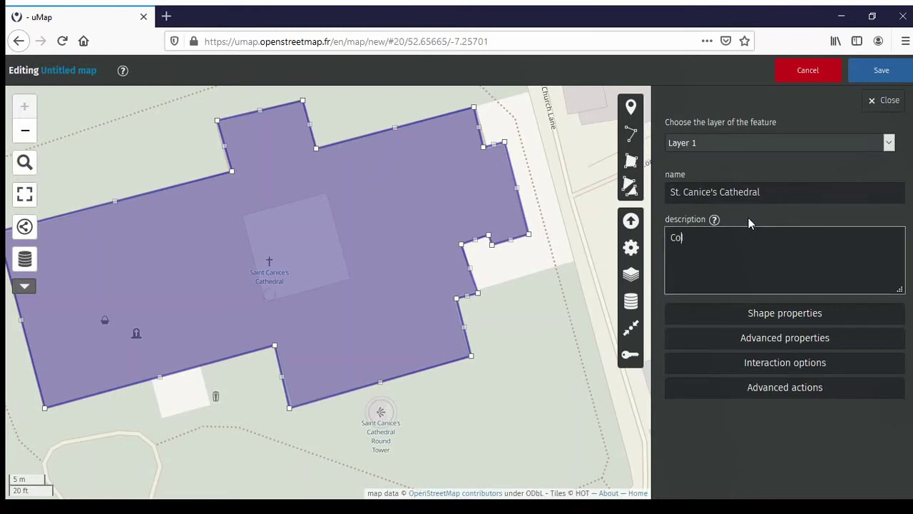
pyautogui.write('f')
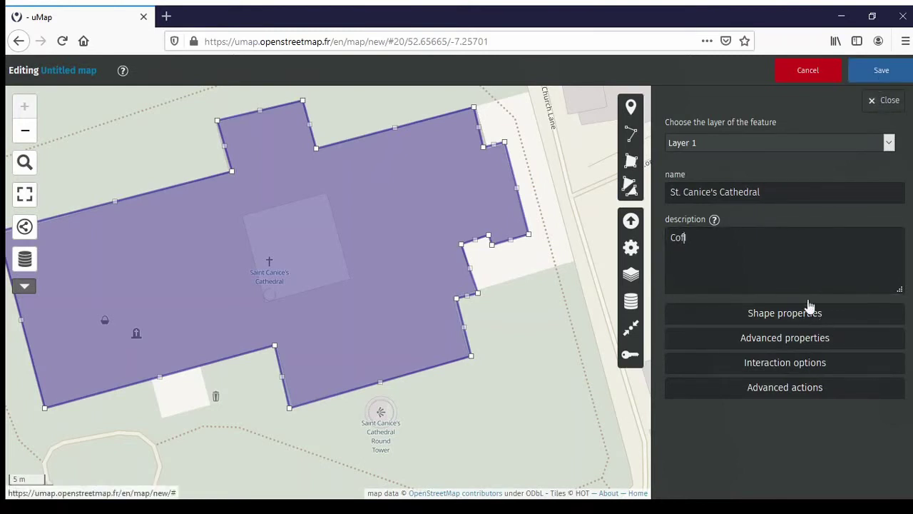
pyautogui.click(884, 72)
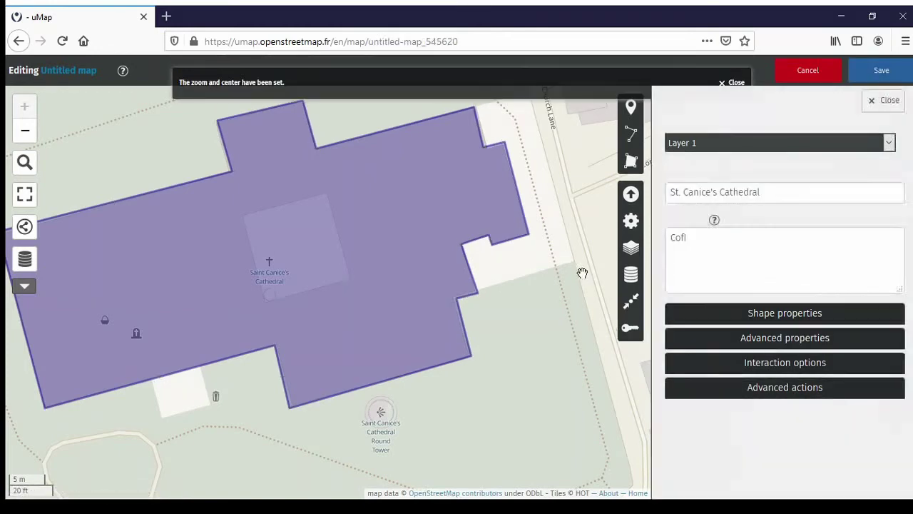
pyautogui.scroll(-4, 511, 247)
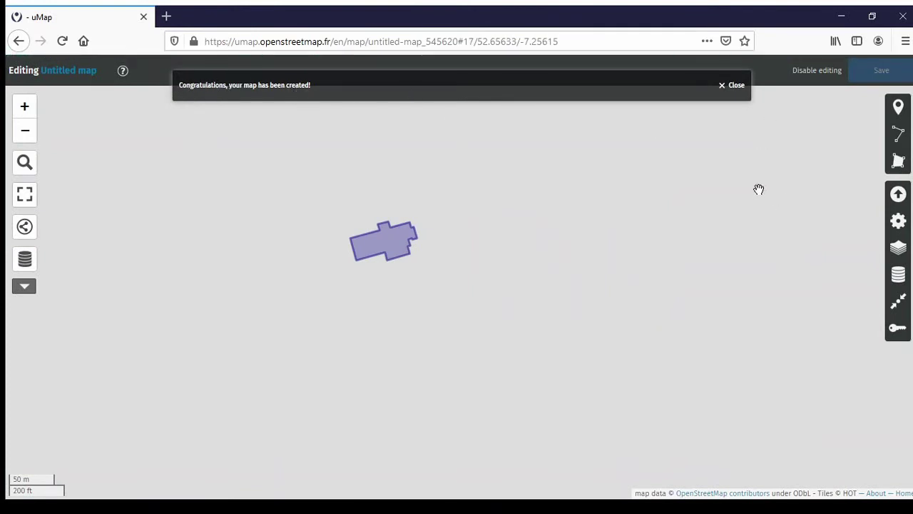
pyautogui.click(734, 86)
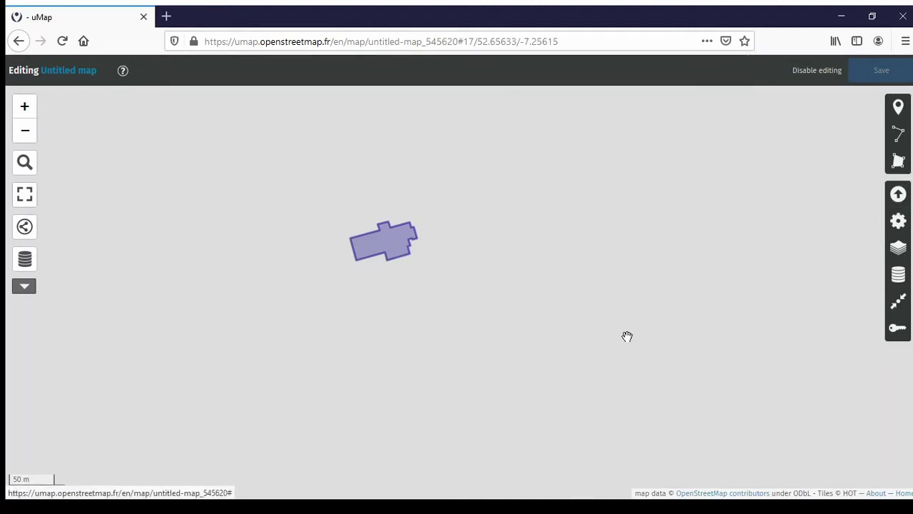
# Step: Leave editing mode and check the pop-ups of the cathedral polygon, the red line and the aeroplane marker
pyautogui.click(813, 71)
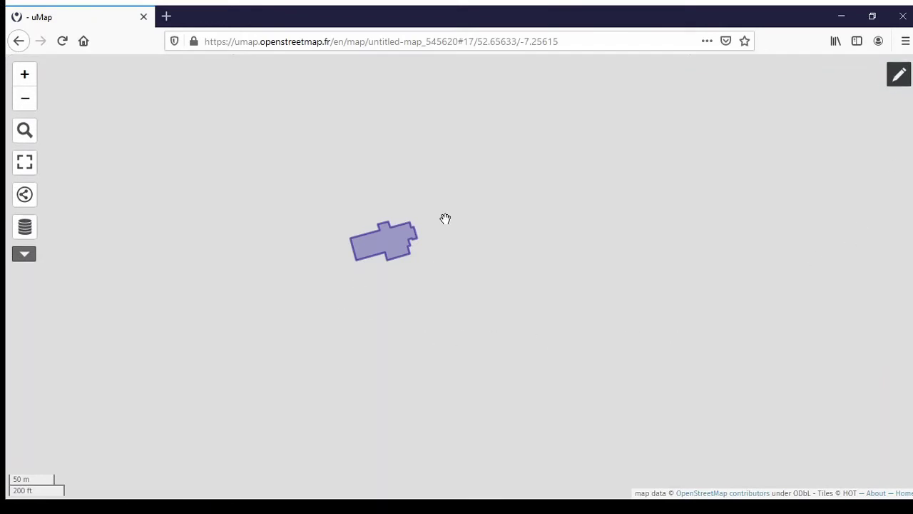
pyautogui.scroll(-1, 445, 220)
pyautogui.scroll(-2, 467, 248)
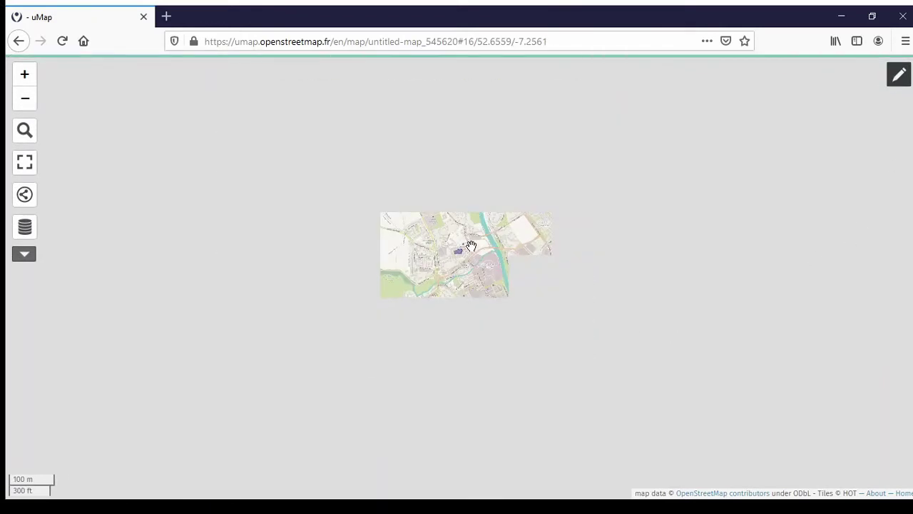
pyautogui.scroll(-1, 498, 225)
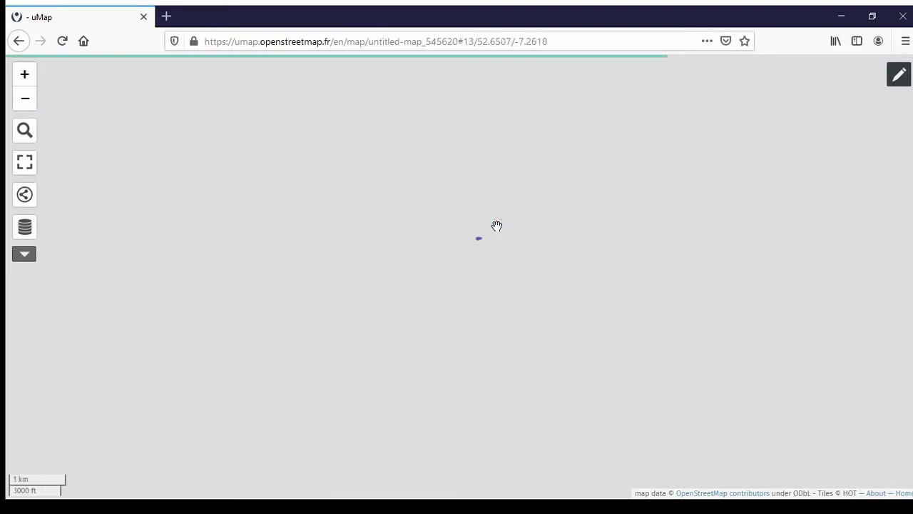
pyautogui.scroll(-3, 495, 226)
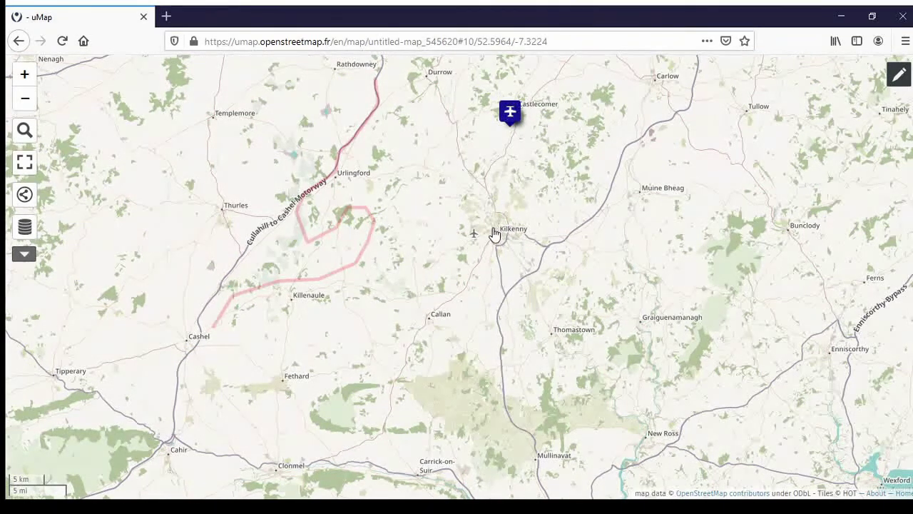
pyautogui.click(495, 235)
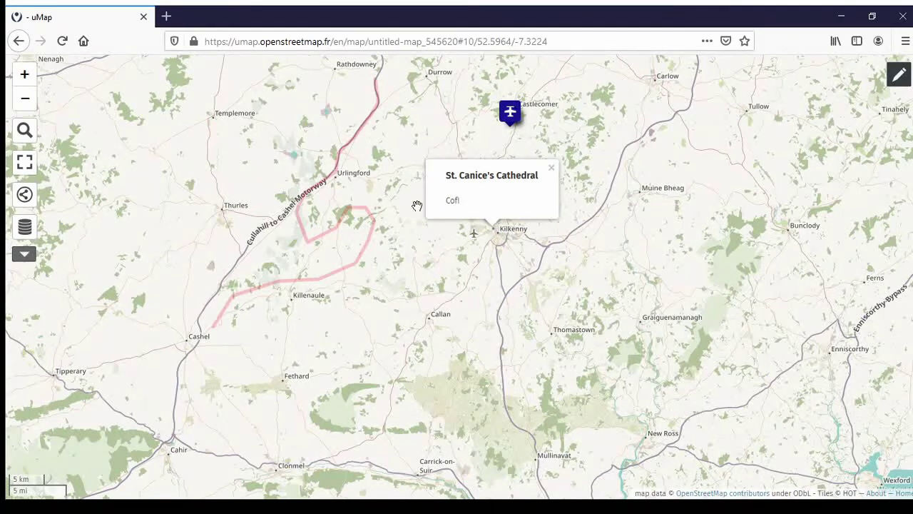
pyautogui.click(554, 173)
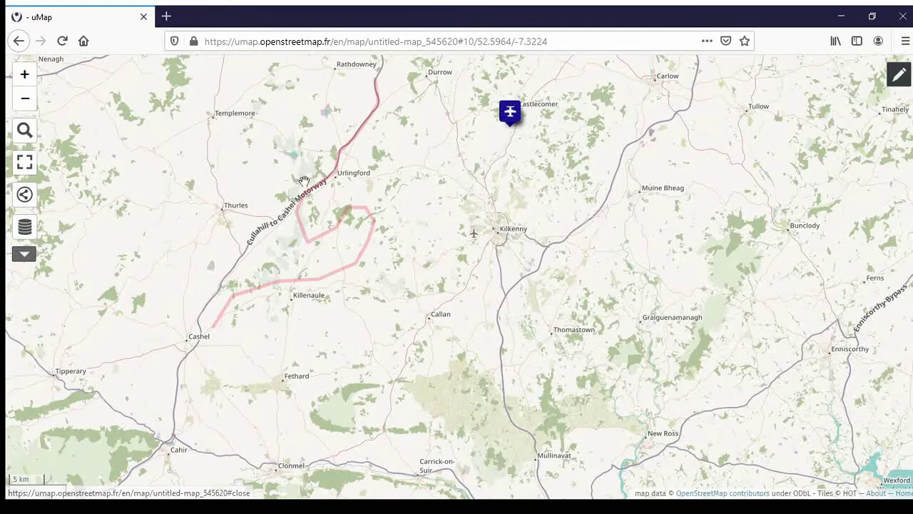
pyautogui.click(346, 269)
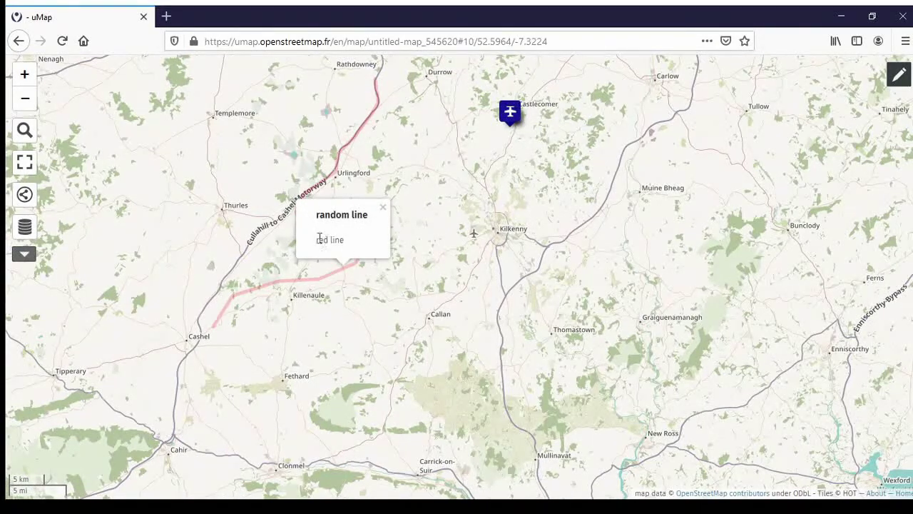
pyautogui.click(383, 208)
pyautogui.click(509, 116)
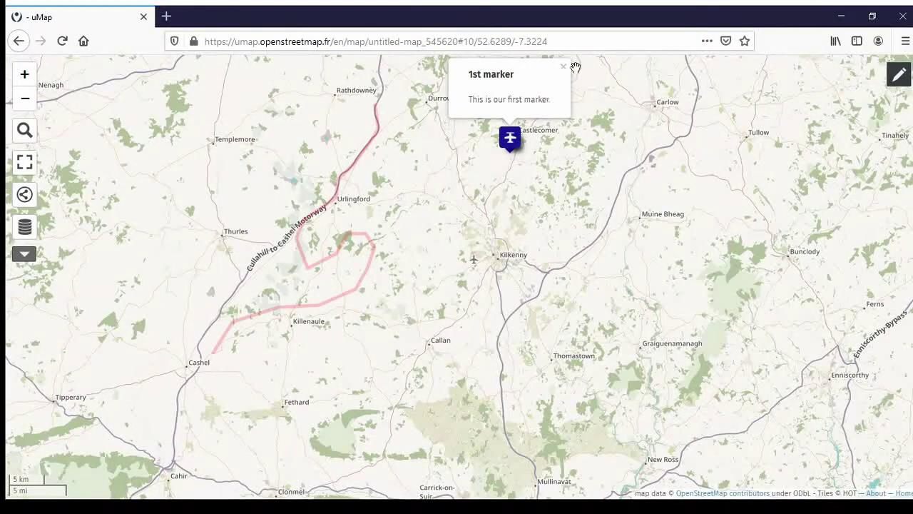
pyautogui.click(564, 69)
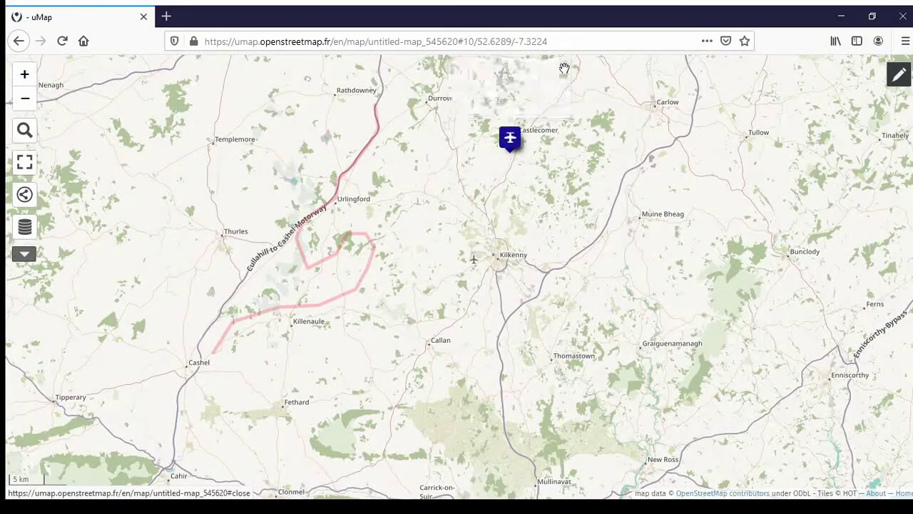
# Step: Re-enable editing and delete the aeroplane marker near Castlecomer
pyautogui.click(899, 75)
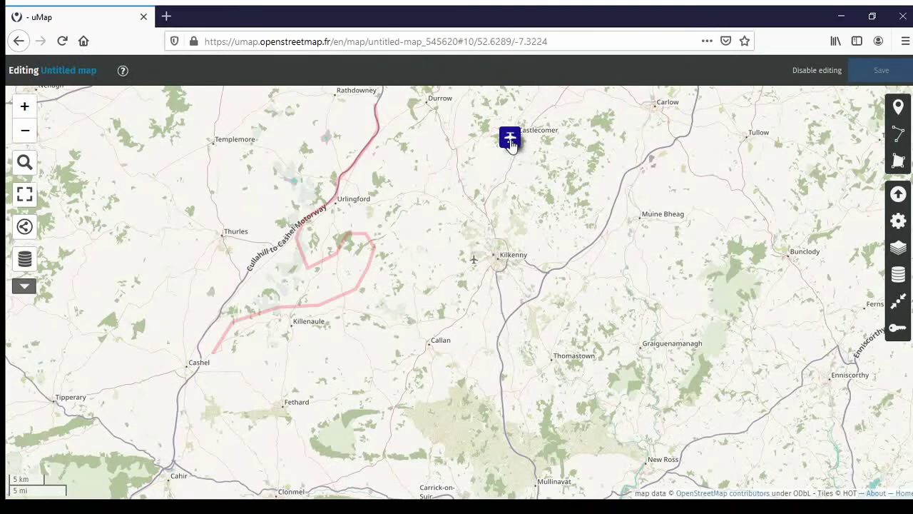
pyautogui.click(511, 143)
pyautogui.click(519, 113)
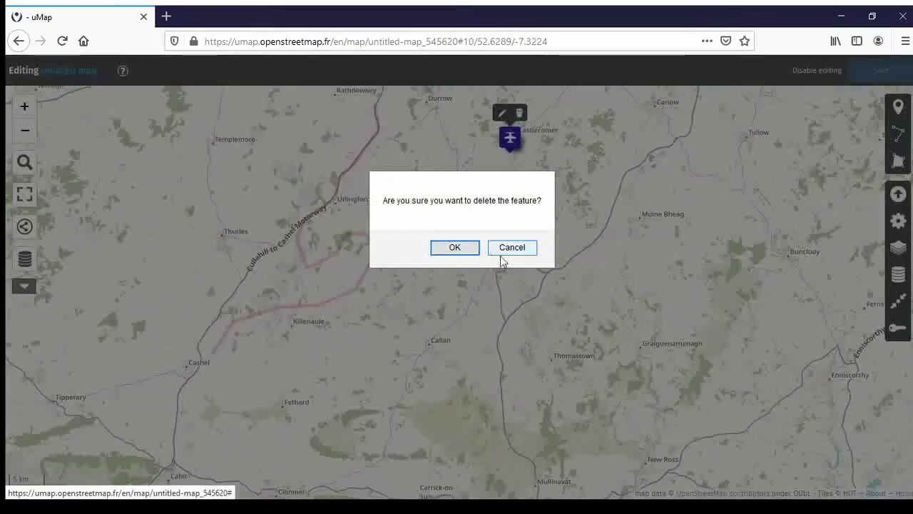
pyautogui.click(508, 247)
# Step: Delete the red line between Rathdowney and Cashel
pyautogui.click(365, 269)
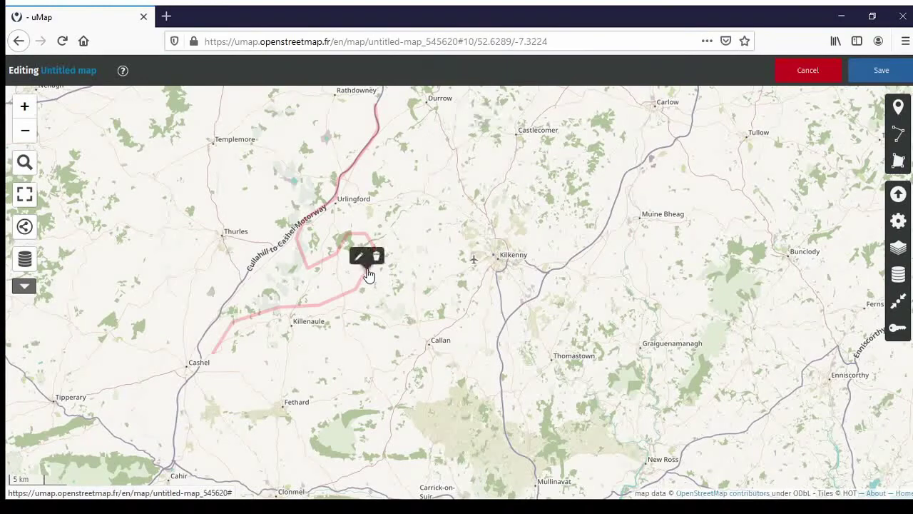
pyautogui.click(378, 258)
pyautogui.click(471, 247)
# Step: Delete the cathedral polygon in Kilkenny
pyautogui.scroll(2, 492, 254)
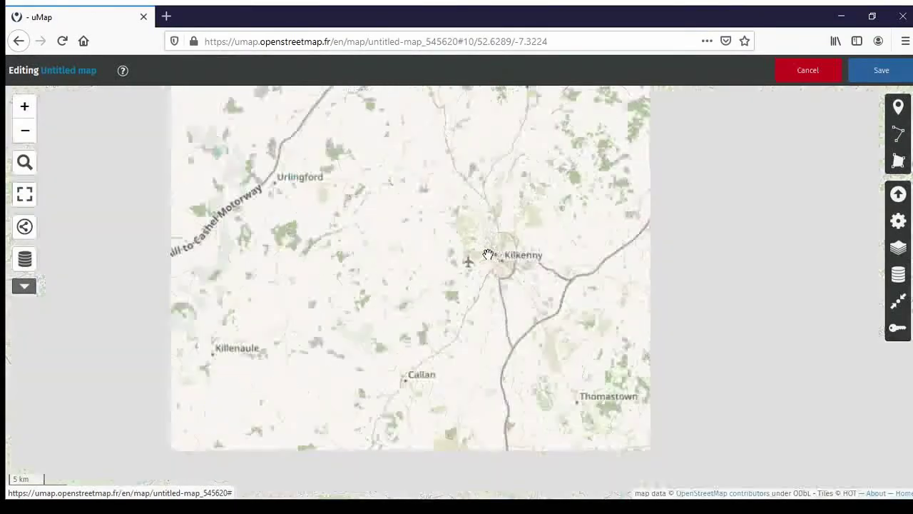
pyautogui.scroll(3, 525, 269)
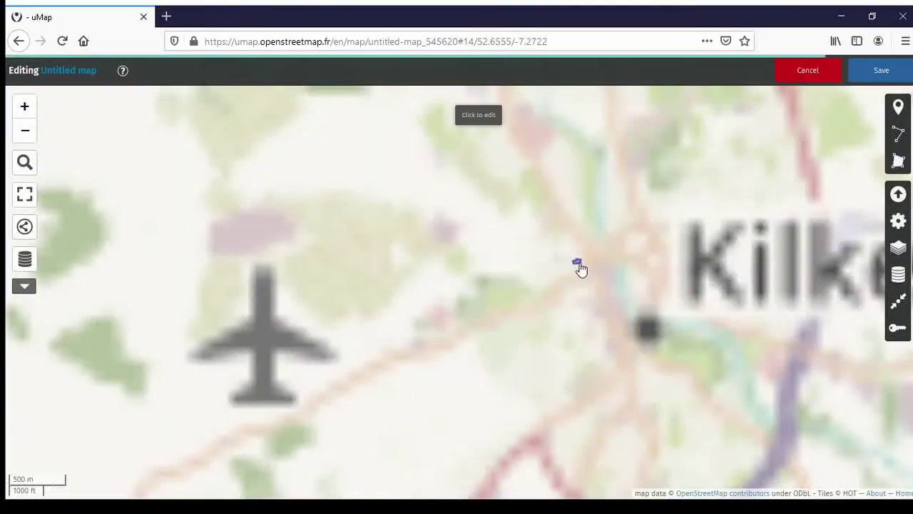
pyautogui.click(579, 265)
pyautogui.click(579, 249)
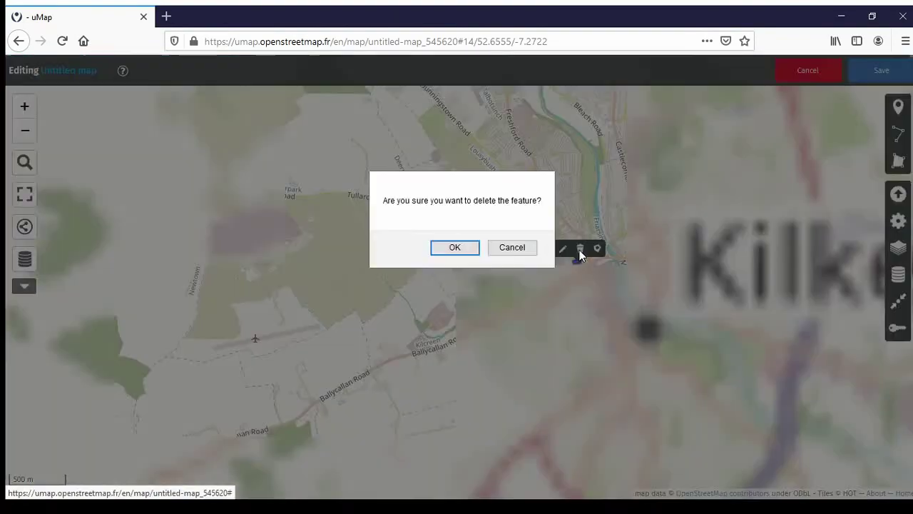
pyautogui.click(460, 250)
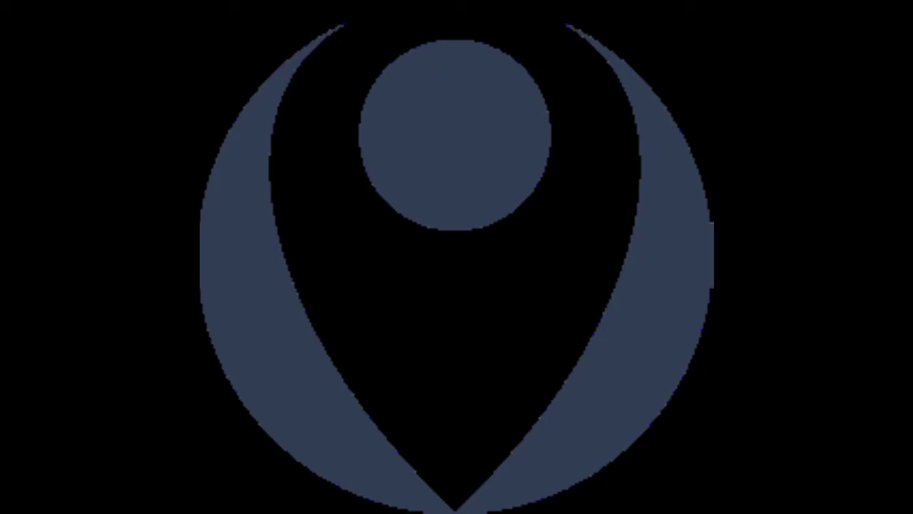